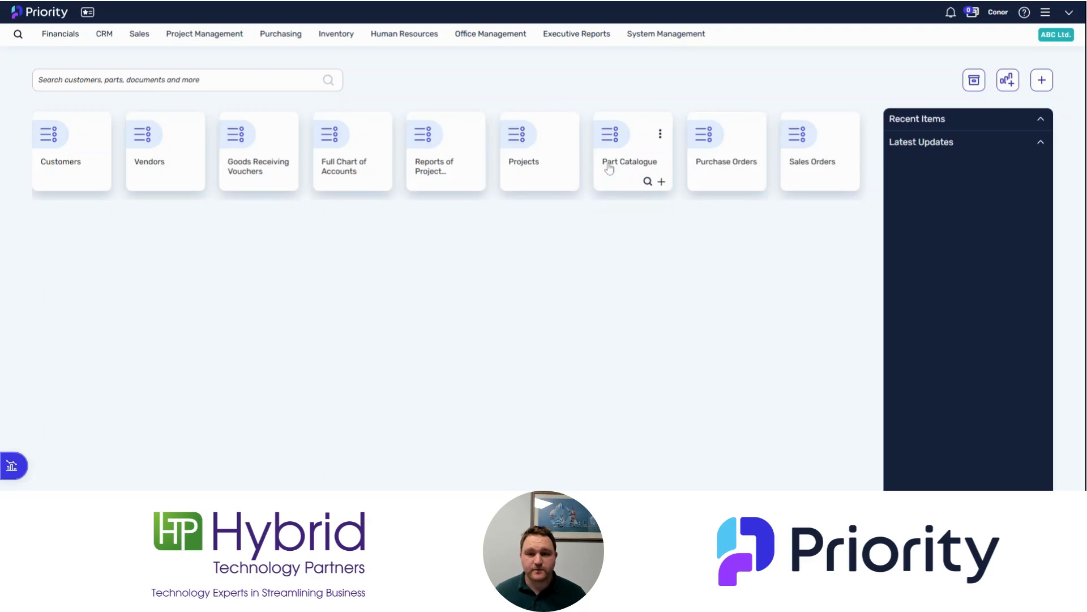
Open the Add New User form from System Maintenance's user administration
{"action": "left_click", "coordinate": [666, 43]}
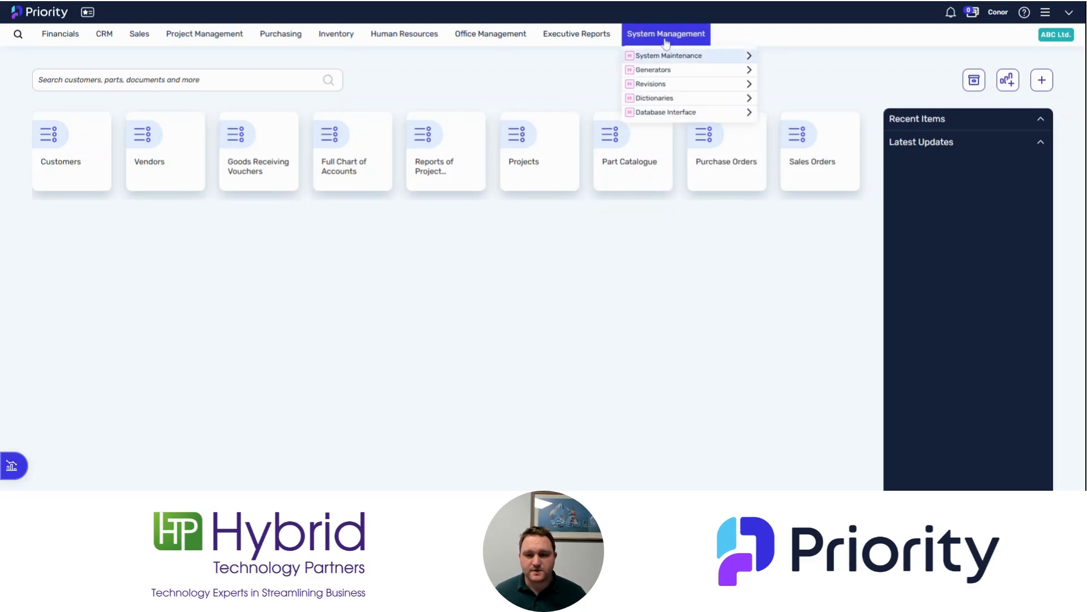
{"action": "left_click", "coordinate": [677, 57]}
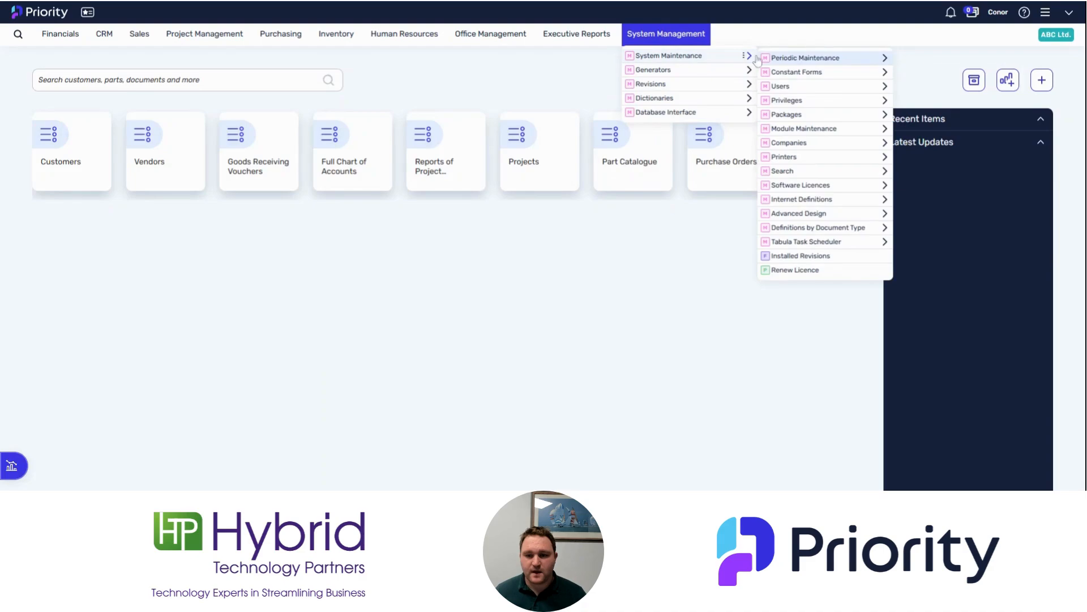
{"action": "left_click", "coordinate": [801, 89]}
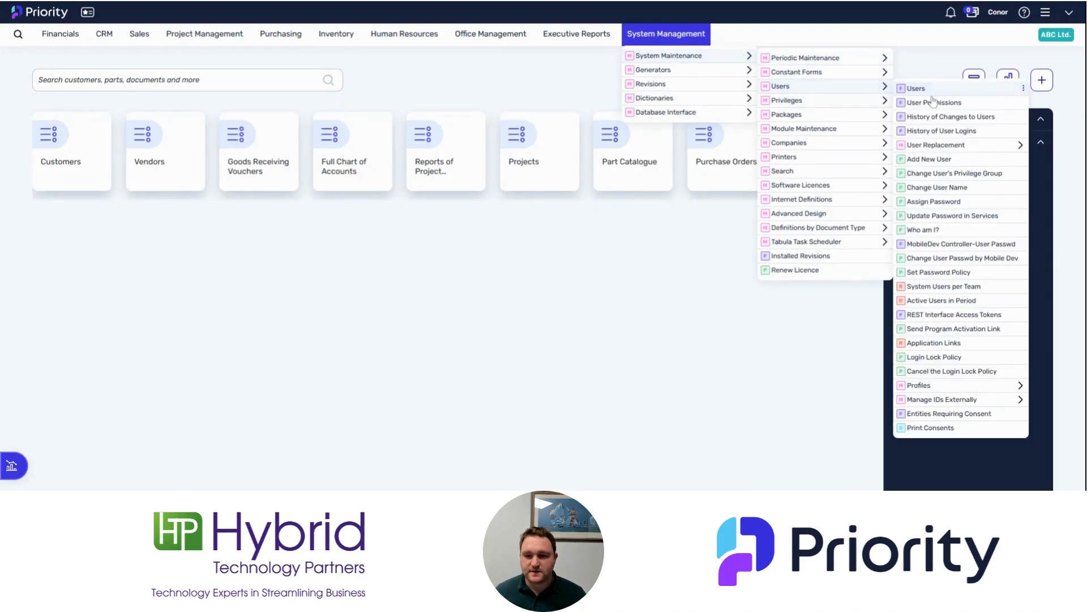
{"action": "left_click", "coordinate": [930, 161]}
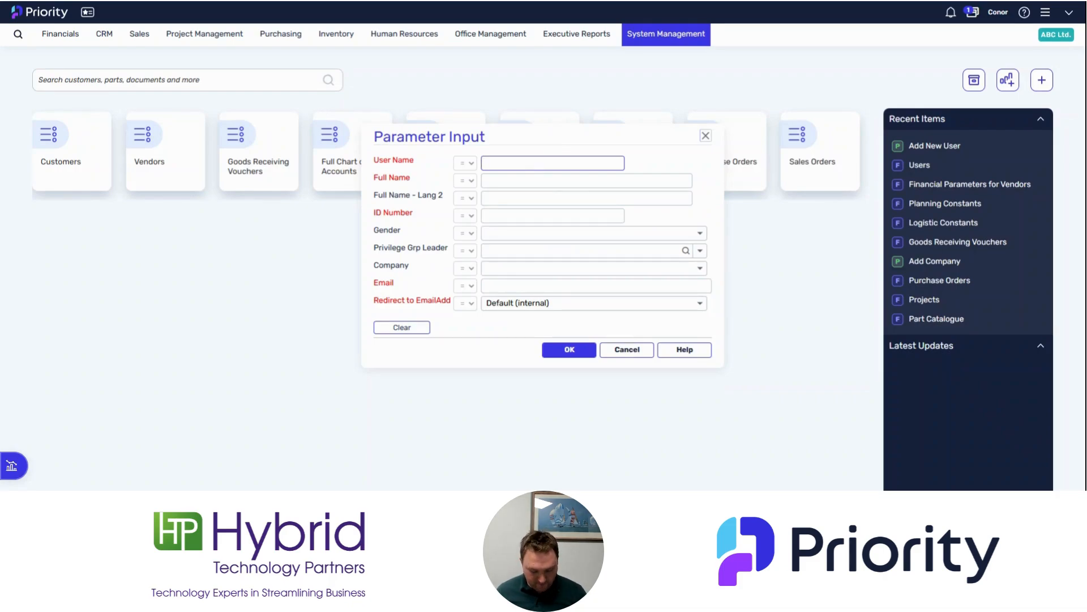
Enter the new user's user name, full name and ID number
{"action": "type", "text": "Terry"}
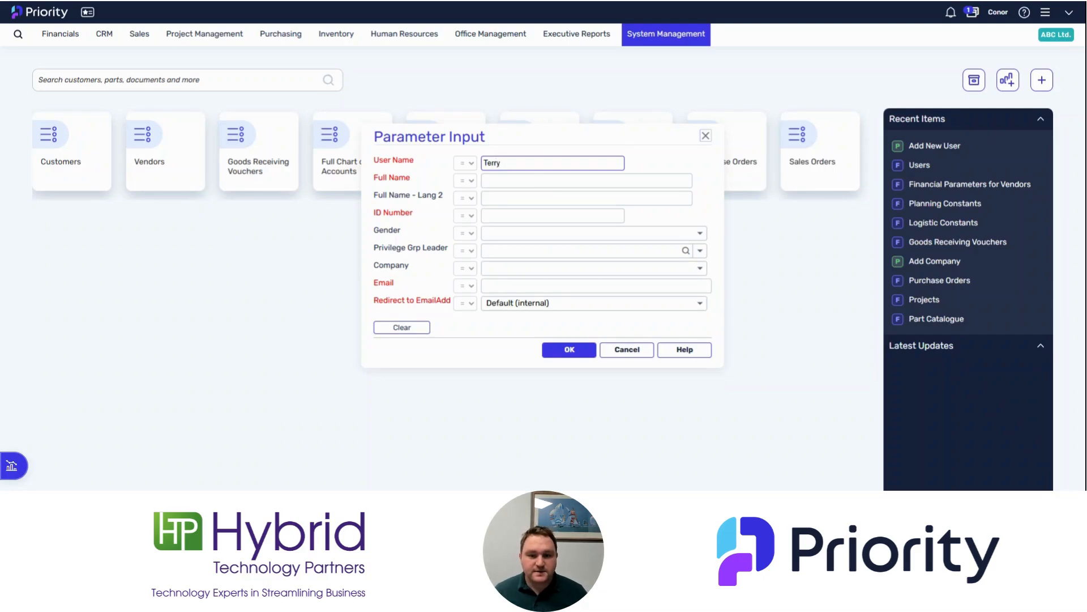
{"action": "key", "text": "Tab"}
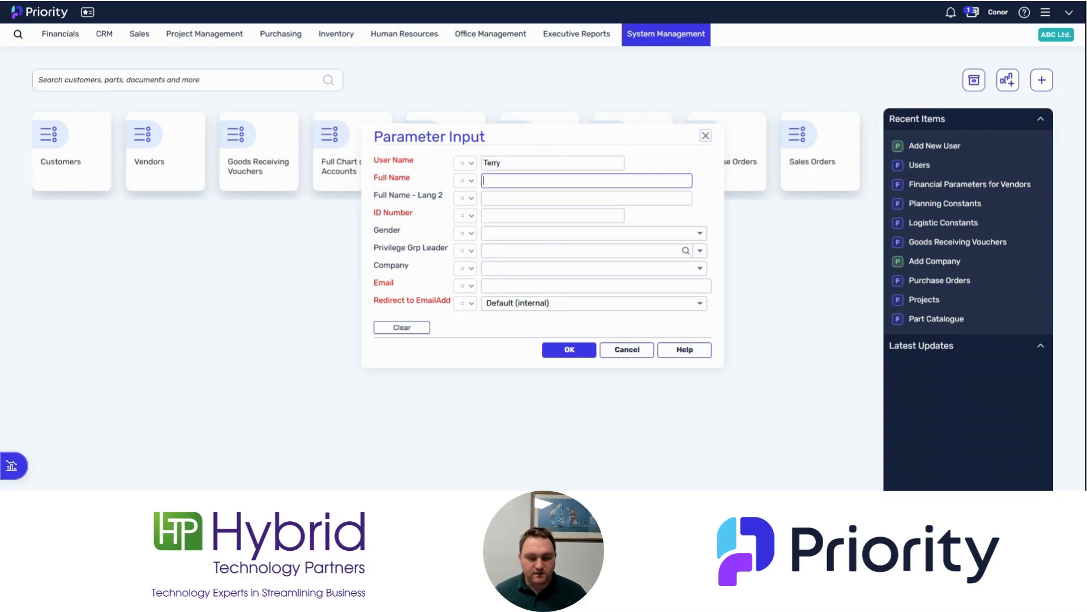
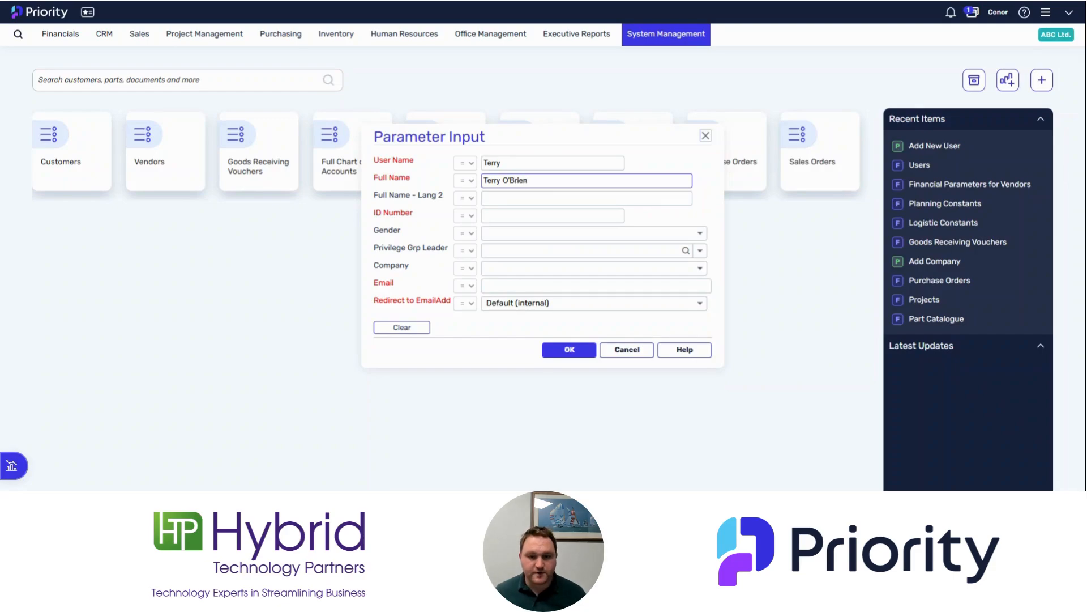
{"action": "key", "text": "Tab"}
{"action": "key", "text": "Tab"}
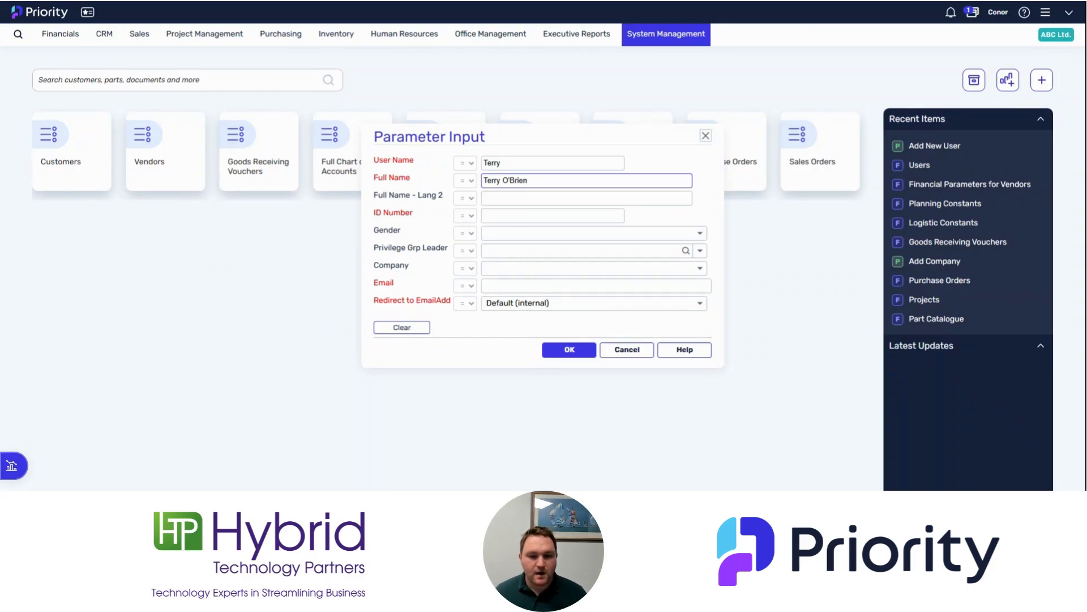
{"action": "left_click", "coordinate": [553, 216]}
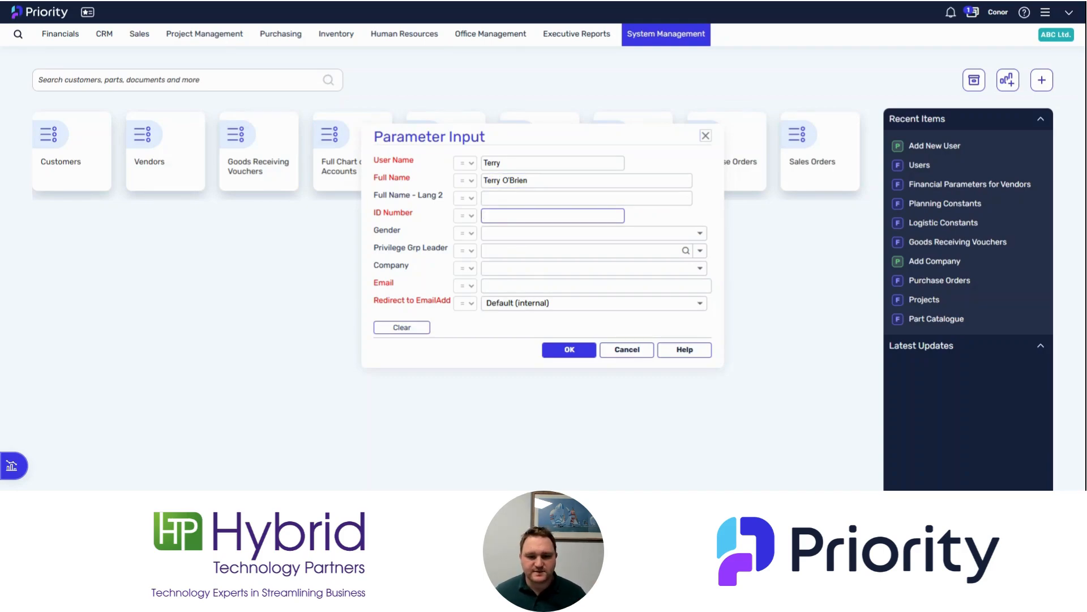
{"action": "type", "text": "150"}
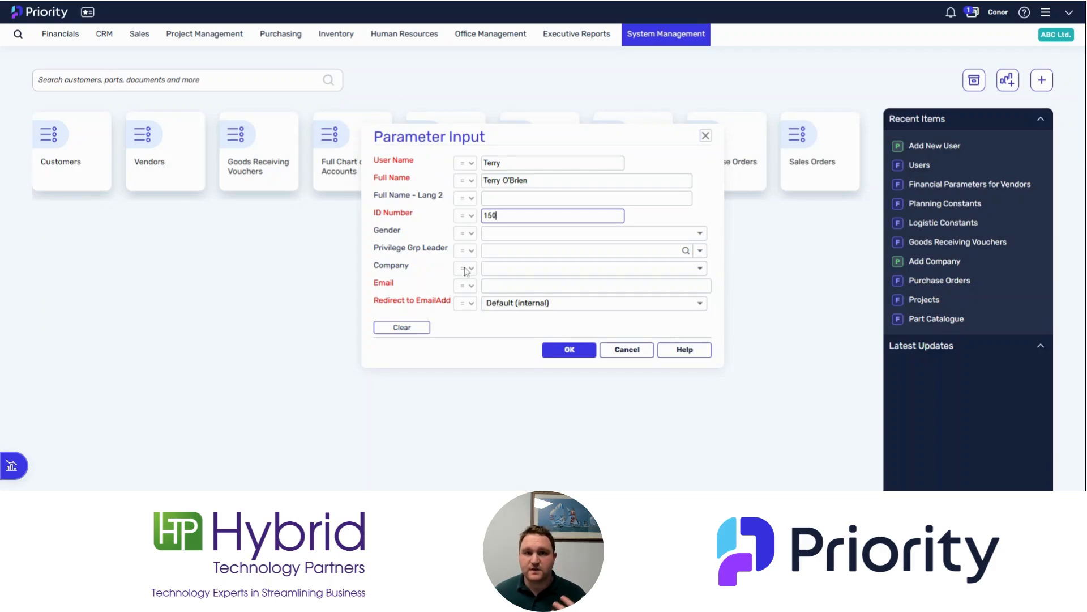
Enter the new user's e-mail address, starting it with a lowercase letter
{"action": "left_click", "coordinate": [488, 281]}
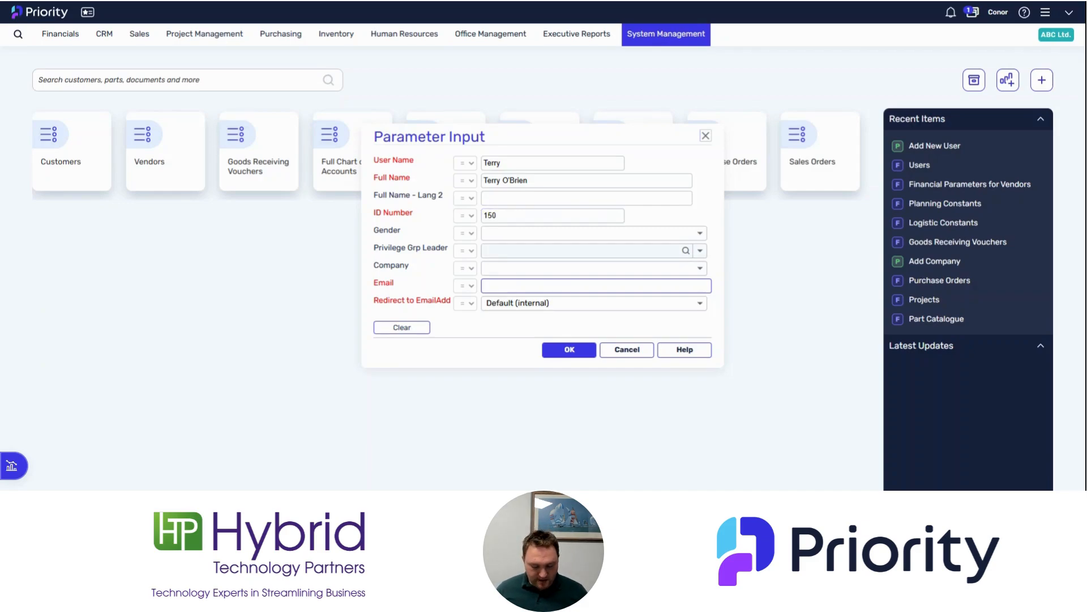
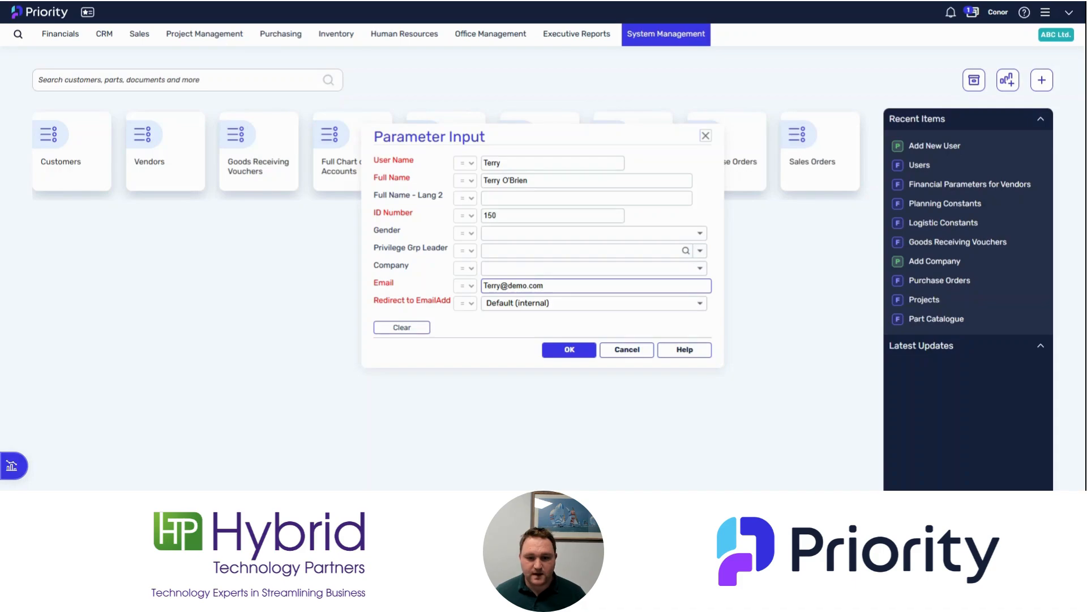
{"action": "key", "text": "BackSpace"}
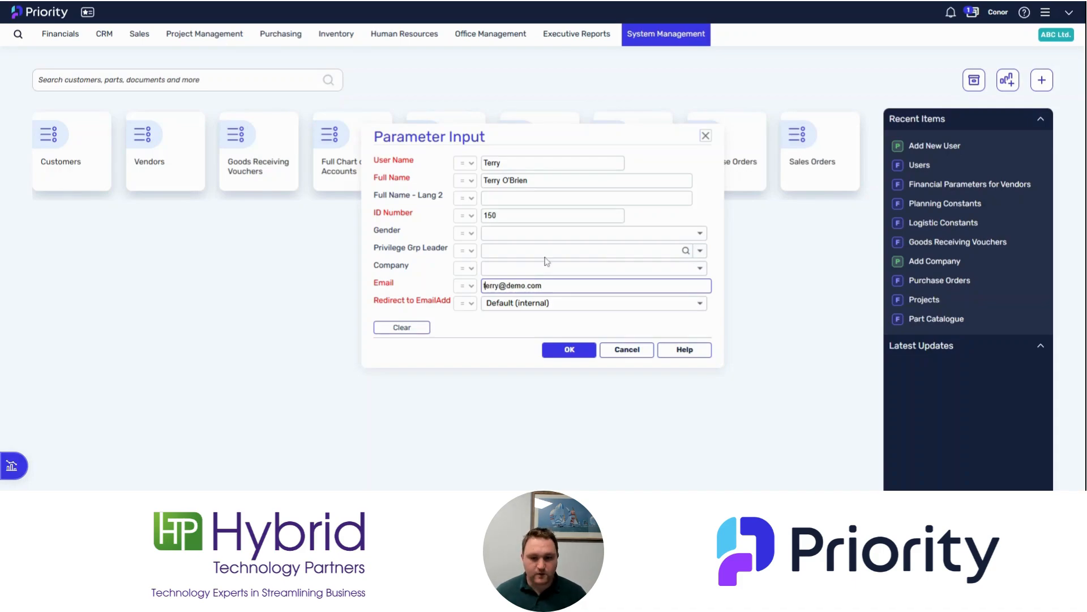
Submit the new user, dismiss the confirmation, and bring up the System Management menu
{"action": "left_click", "coordinate": [571, 351]}
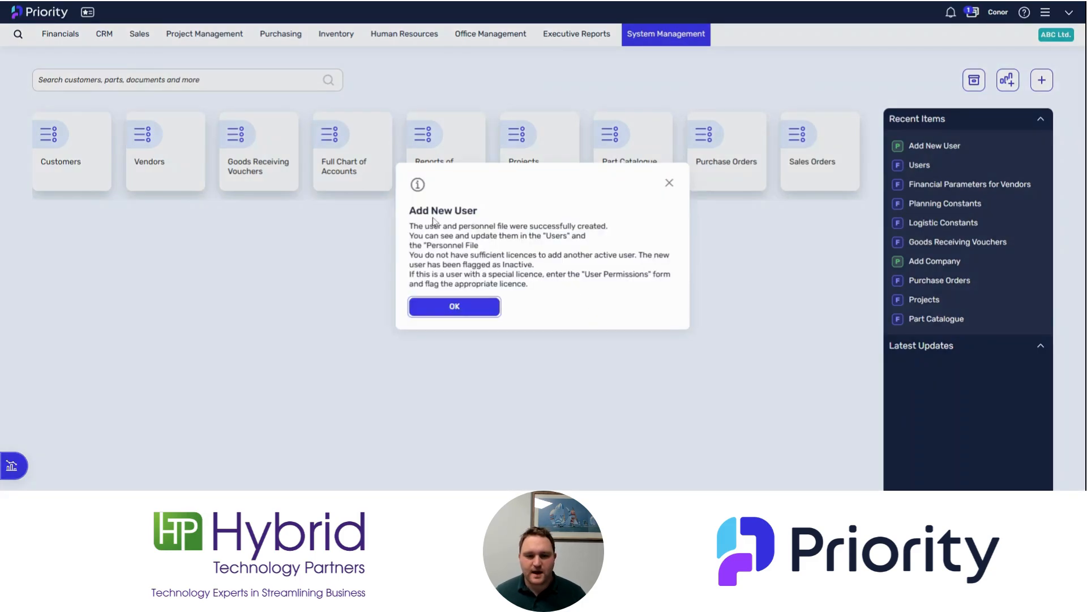
{"action": "left_click", "coordinate": [456, 308]}
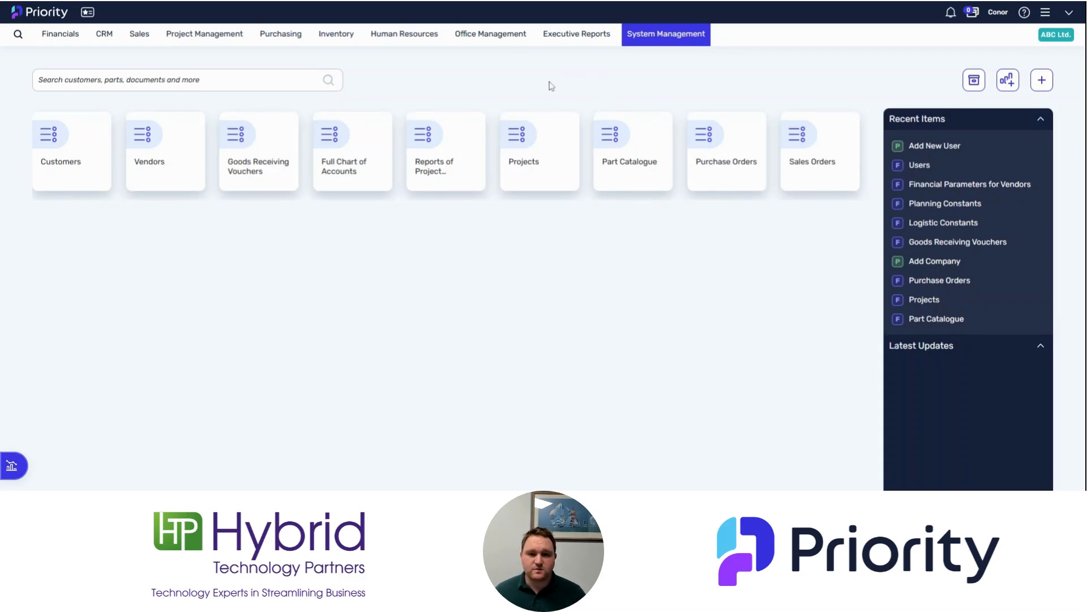
{"action": "left_click", "coordinate": [404, 35]}
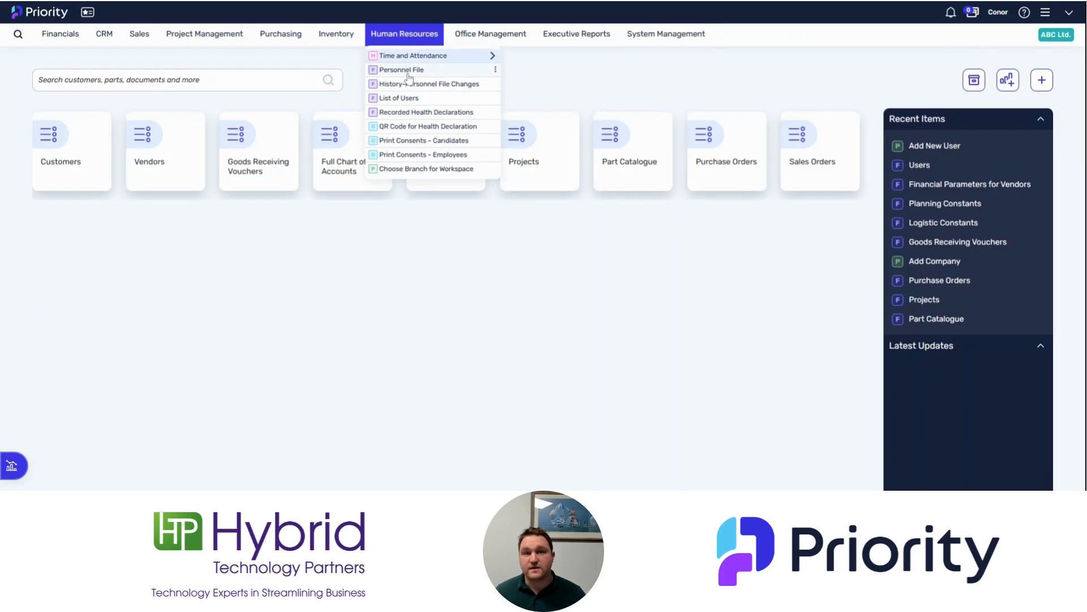
{"action": "left_click", "coordinate": [532, 76]}
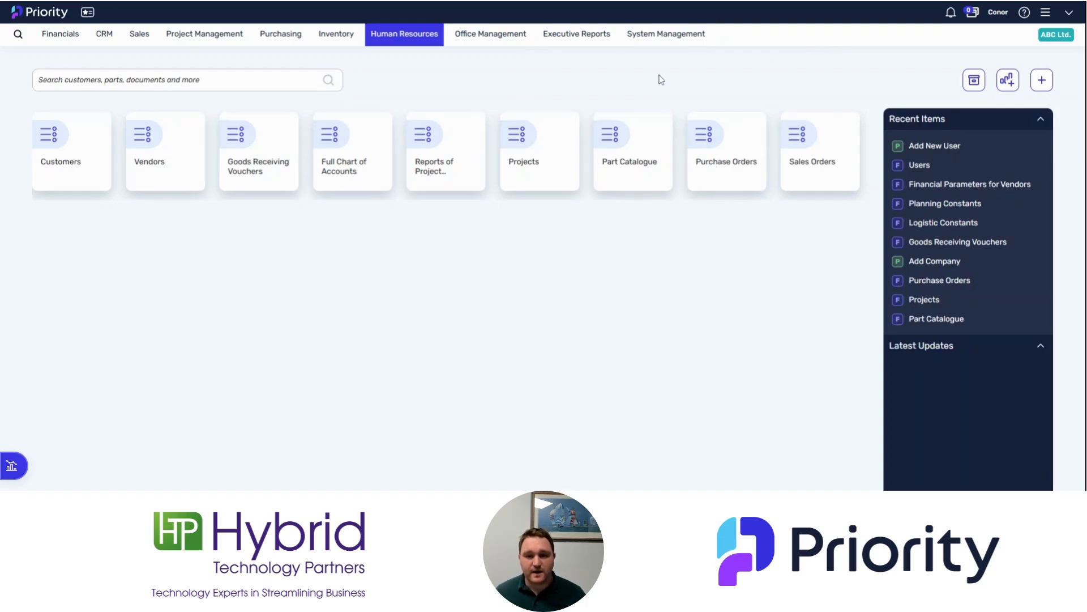
{"action": "left_click", "coordinate": [660, 35]}
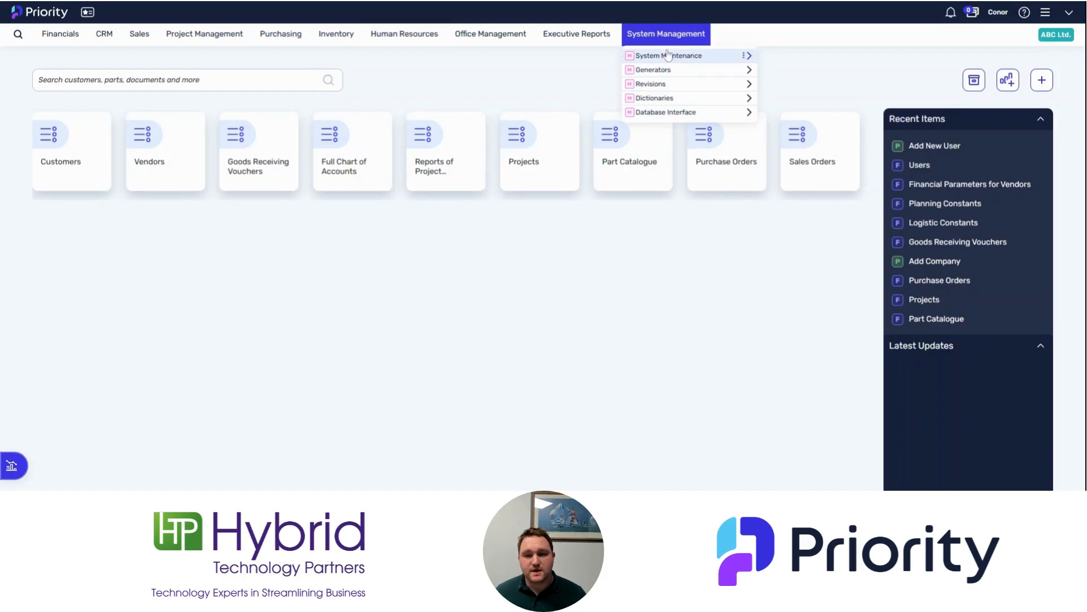
Confirm Set Password Policy with 60 days, minimum length 8, complex passwords, 60-day history
{"action": "left_click", "coordinate": [668, 55]}
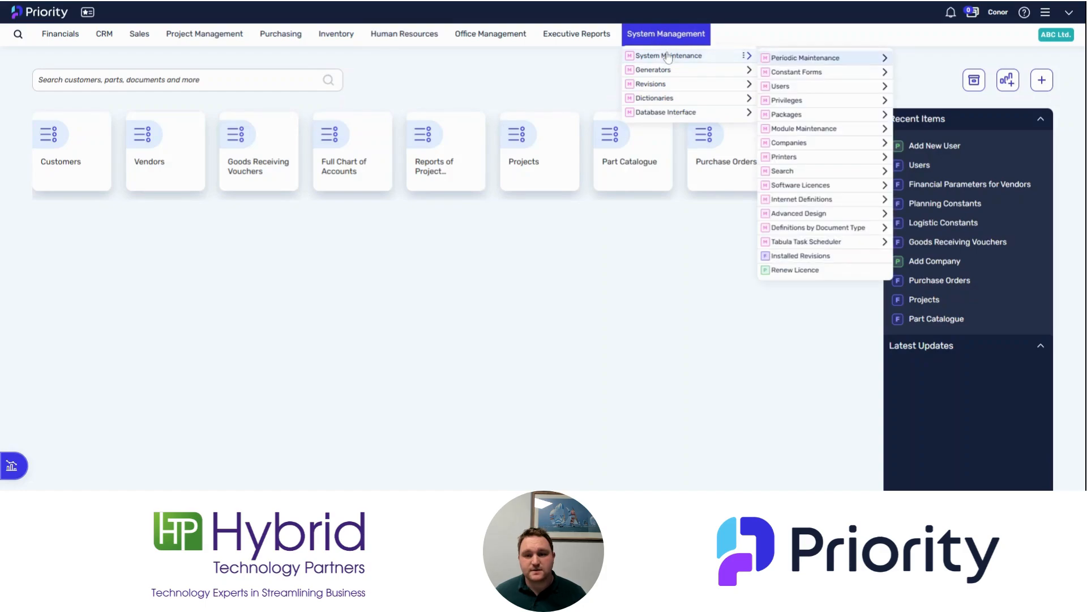
{"action": "left_click", "coordinate": [806, 90]}
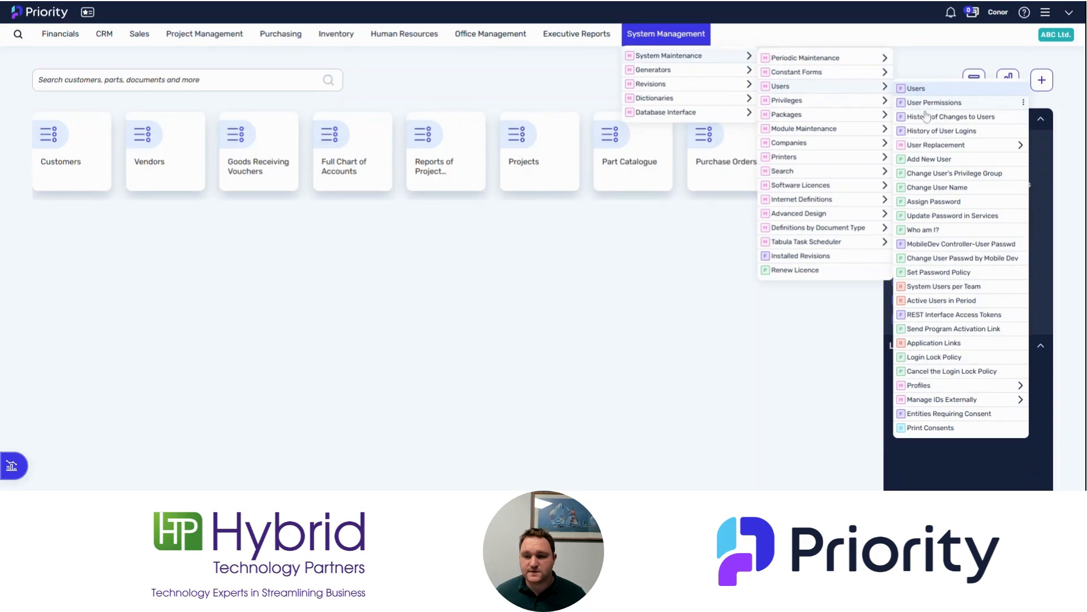
{"action": "left_click", "coordinate": [937, 272]}
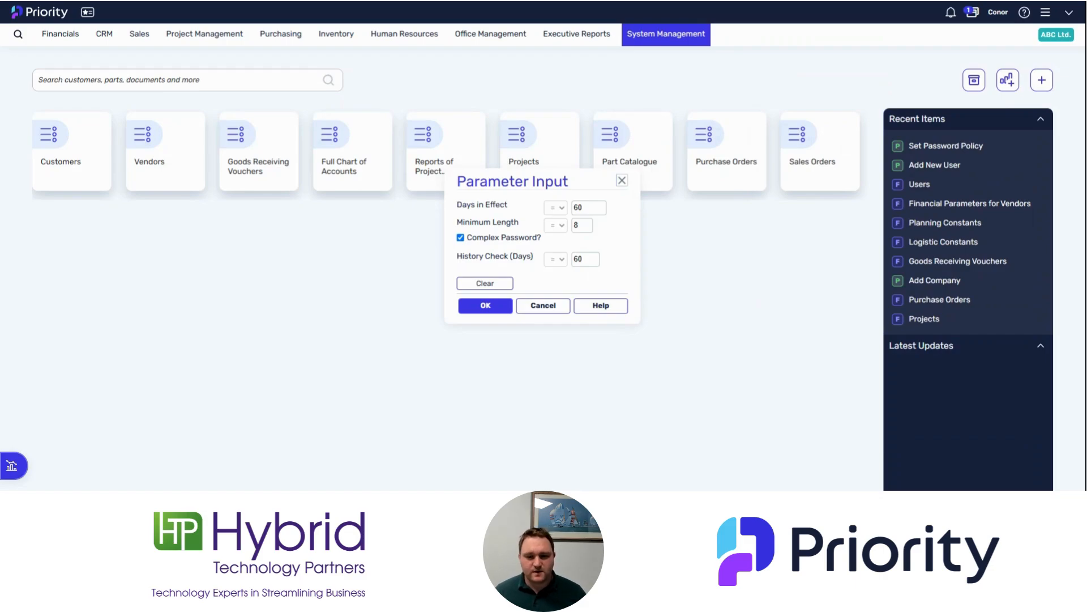
{"action": "left_click", "coordinate": [570, 208]}
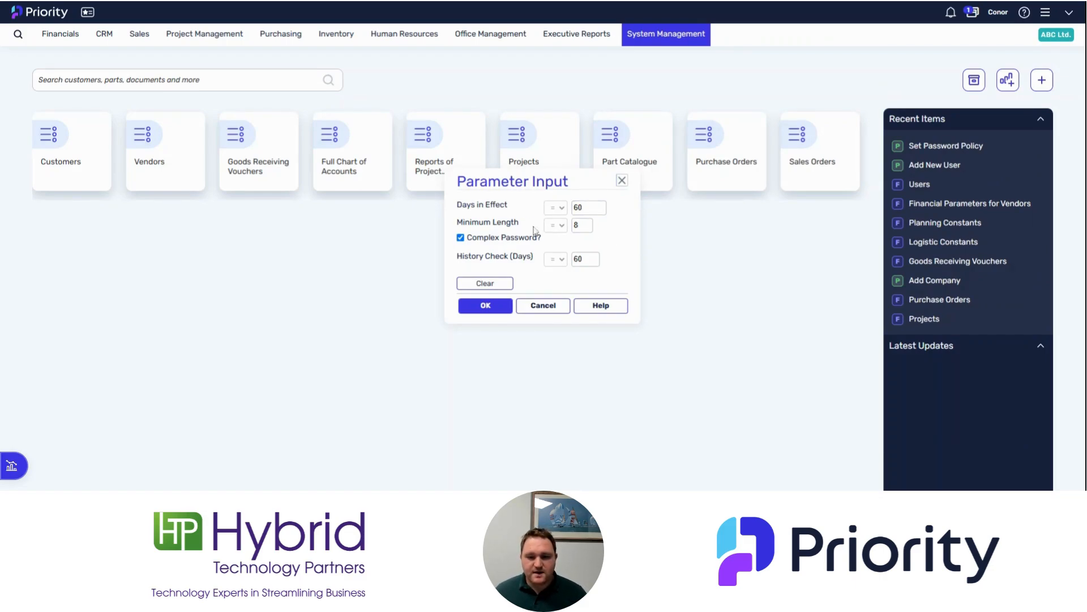
{"action": "left_click", "coordinate": [573, 226]}
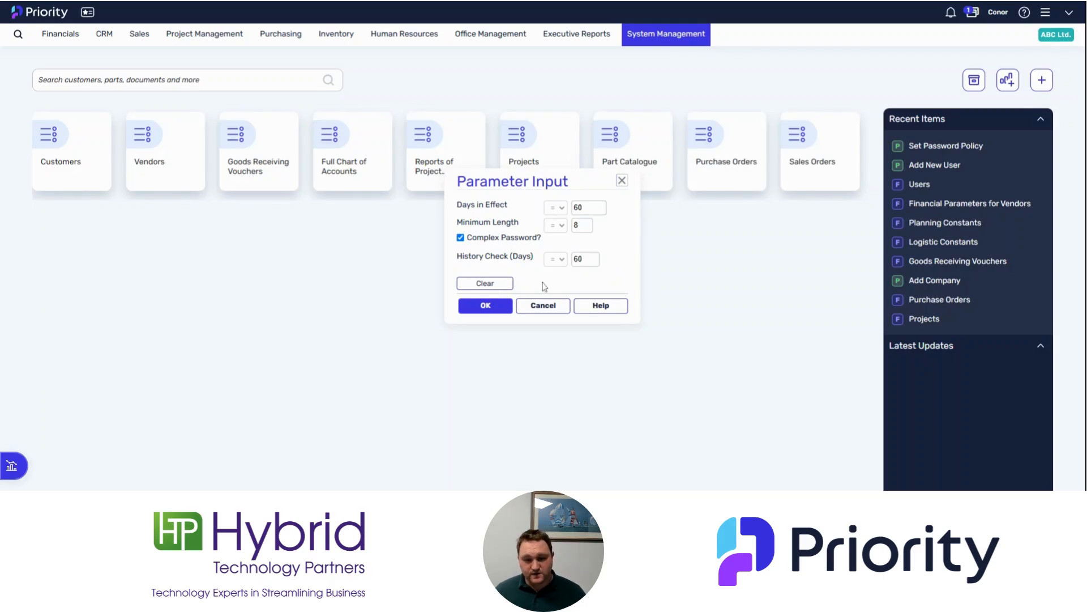
{"action": "left_click", "coordinate": [489, 308]}
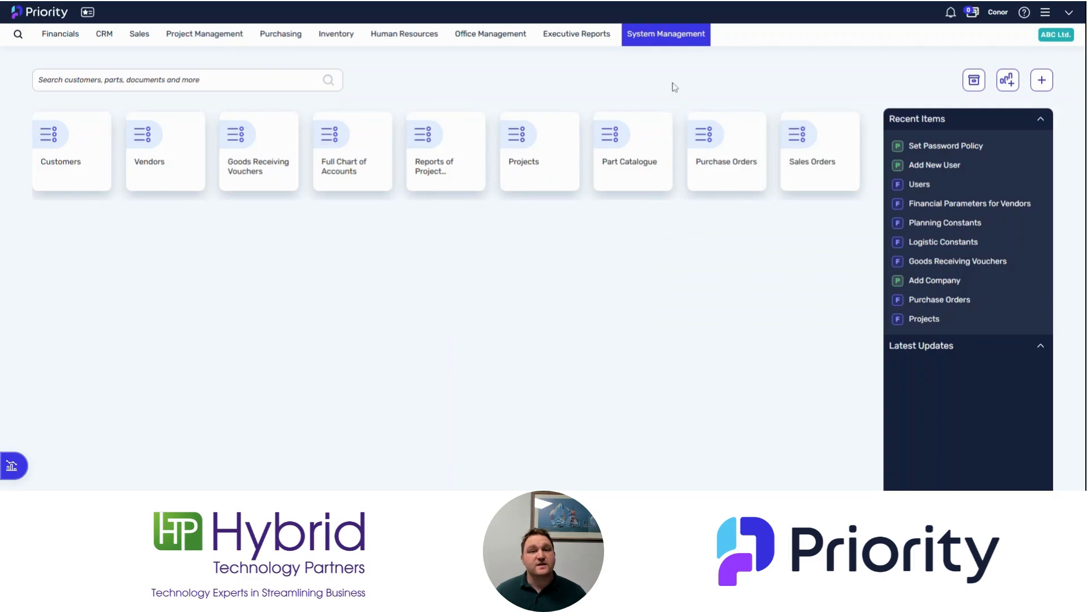
Start Assign Password and select the new user through a name lookup
{"action": "left_click", "coordinate": [668, 36]}
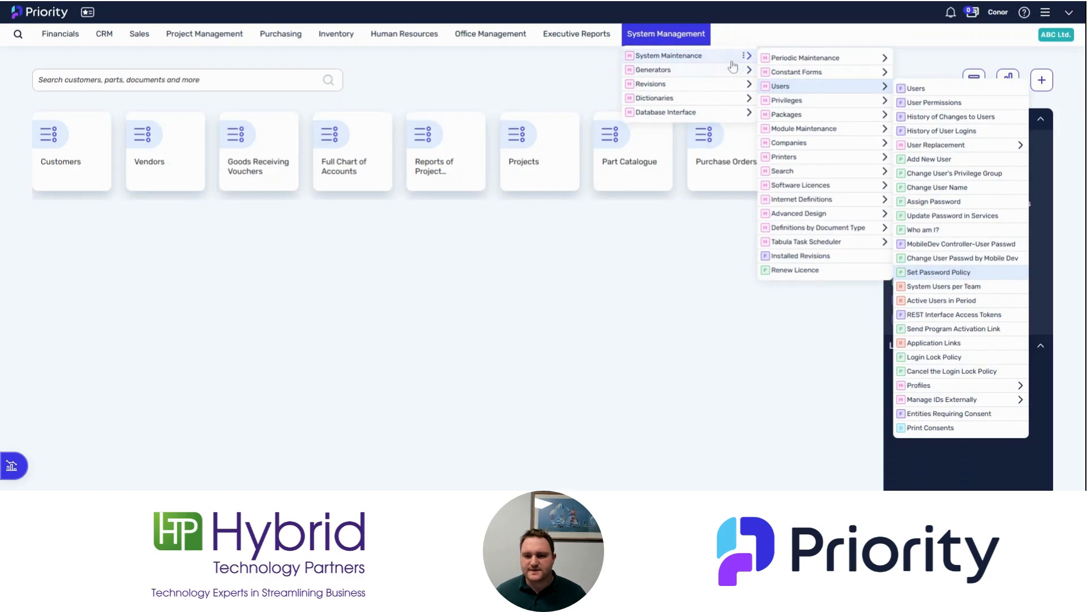
{"action": "left_click", "coordinate": [938, 202]}
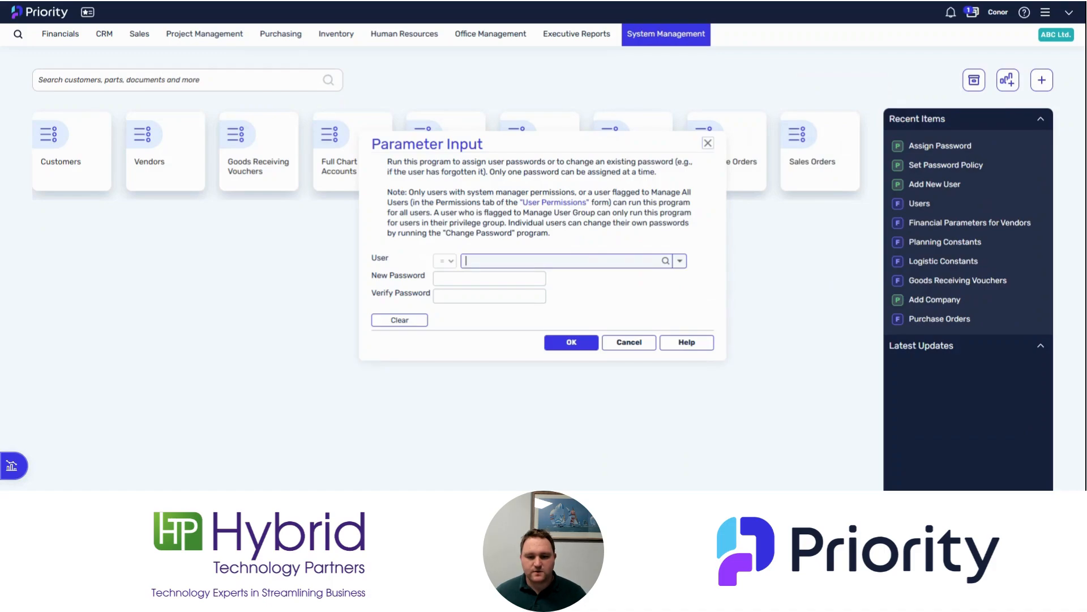
{"action": "type", "text": "Terry"}
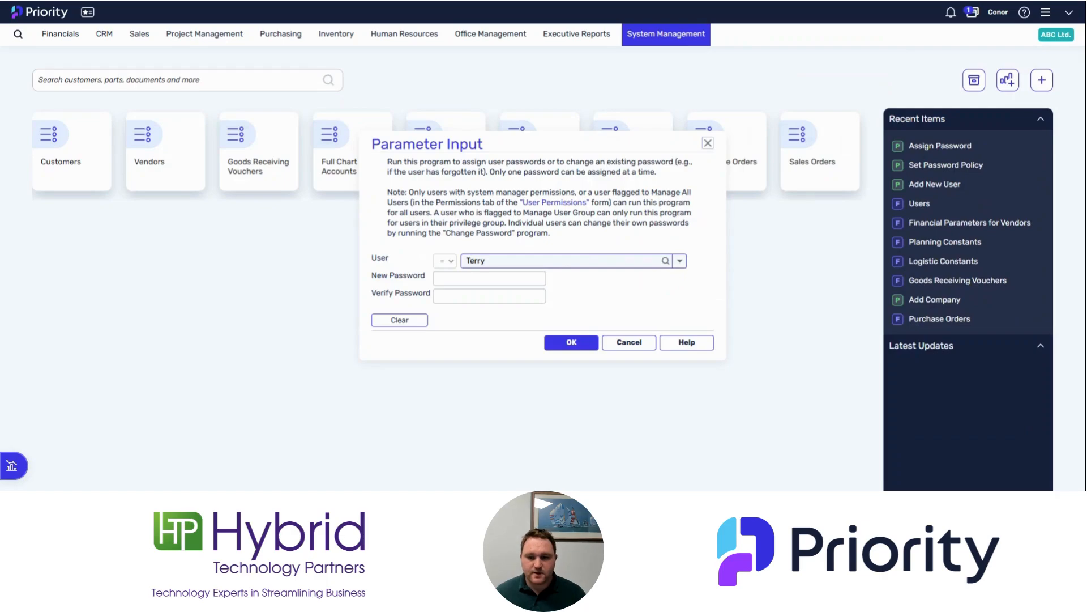
{"action": "left_click", "coordinate": [679, 261]}
{"action": "left_click", "coordinate": [511, 309]}
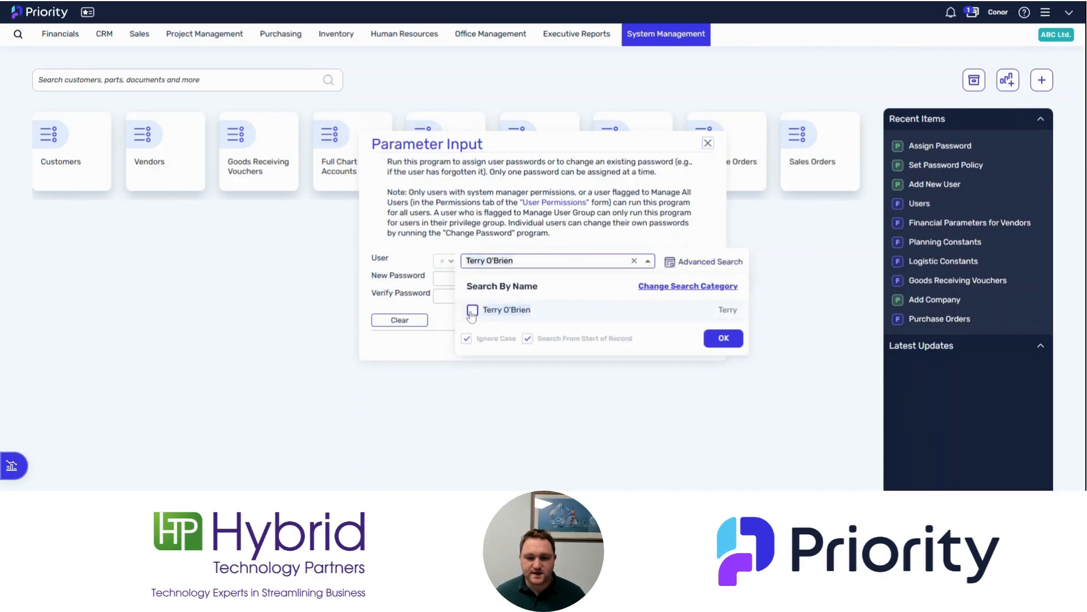
{"action": "left_click", "coordinate": [411, 287]}
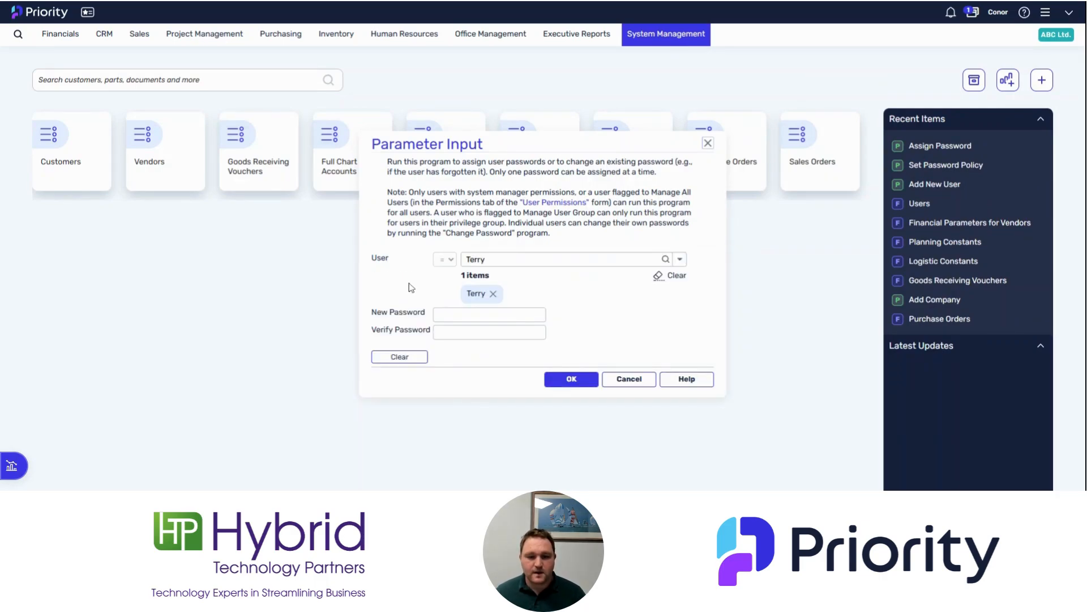
Enter and verify the new password, then acknowledge the assignment message
{"action": "key", "text": "Tab"}
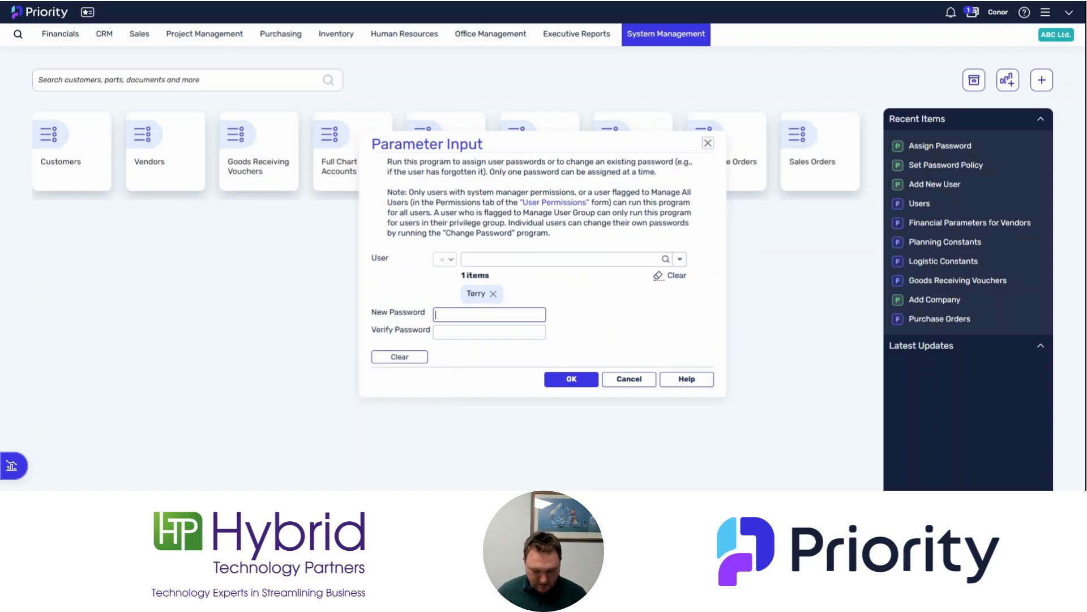
{"action": "type", "text": "•••••••"}
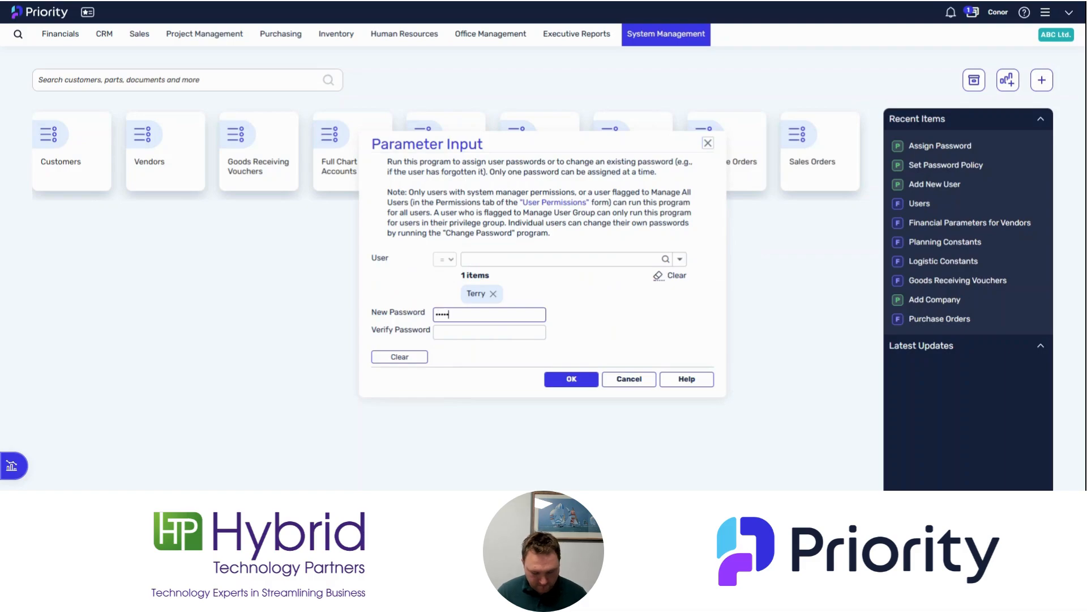
{"action": "type", "text": "•"}
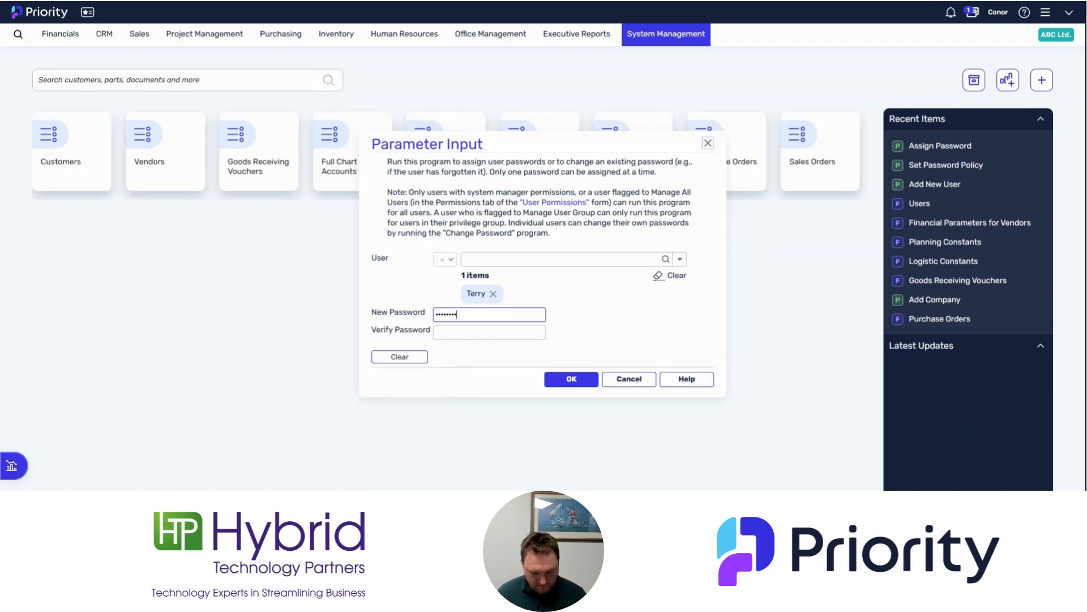
{"action": "type", "text": "•••••••"}
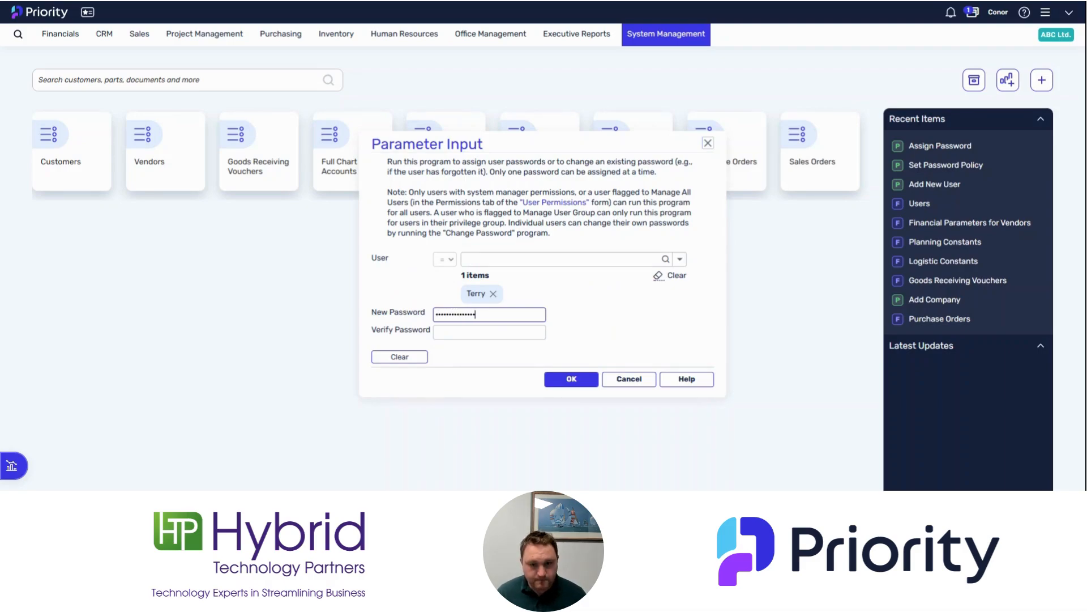
{"action": "left_click", "coordinate": [452, 332]}
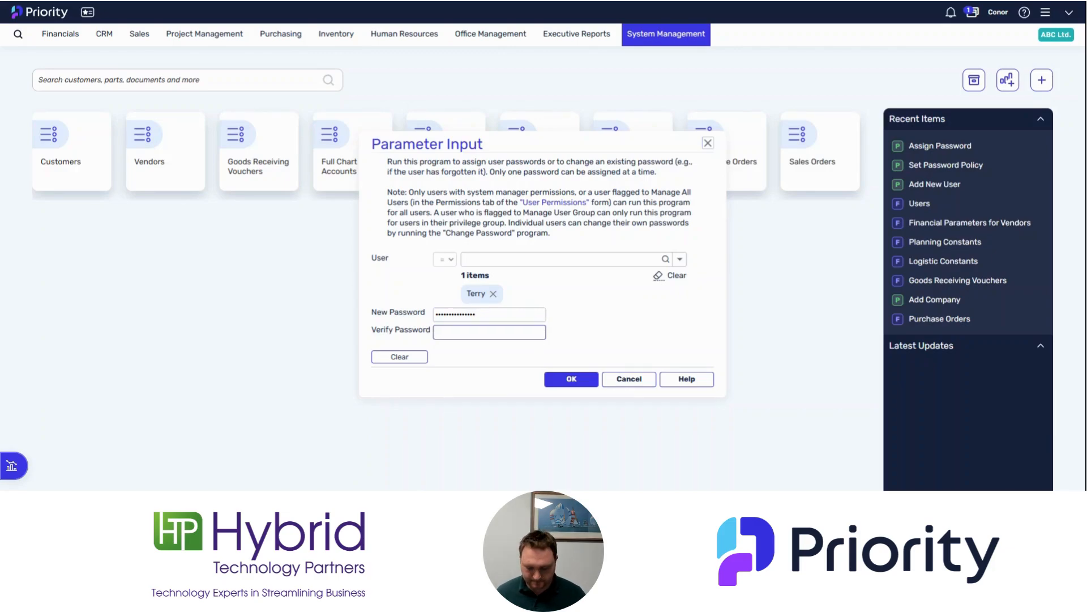
{"action": "type", "text": "•••••••"}
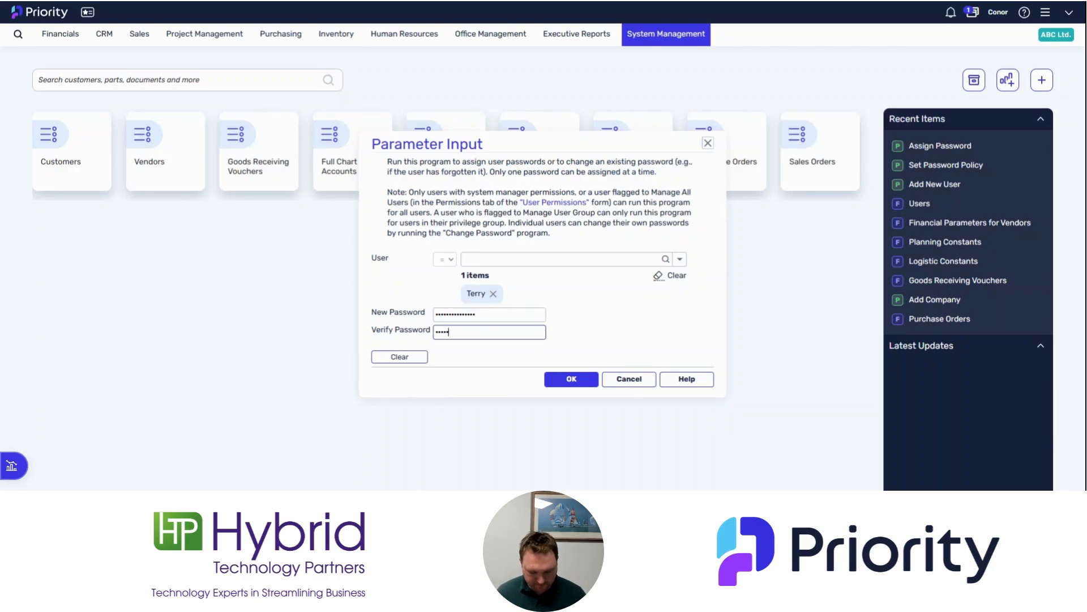
{"action": "type", "text": "••••••"}
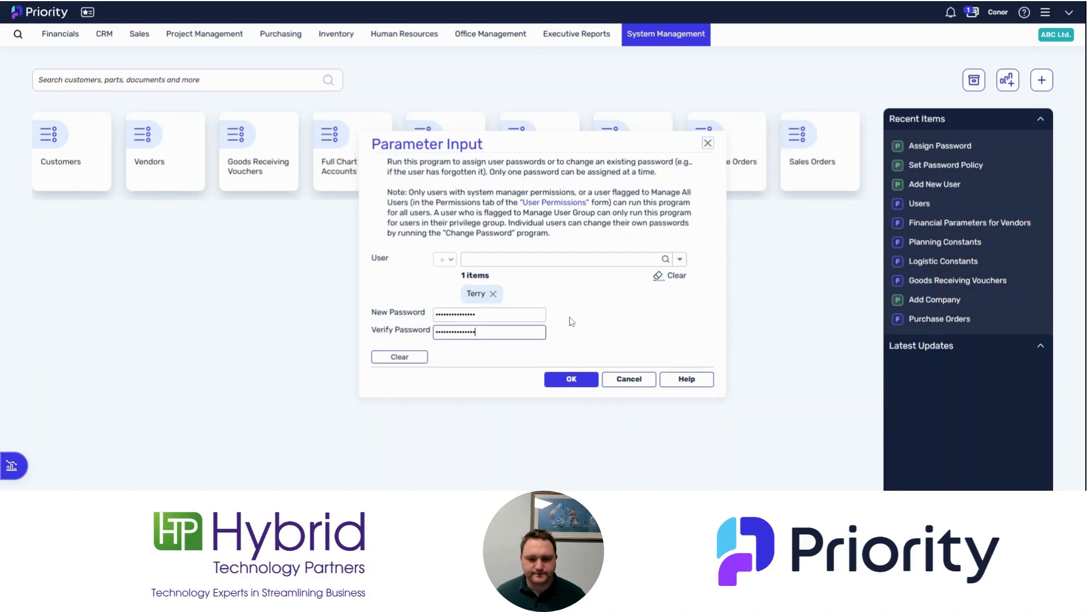
{"action": "left_click", "coordinate": [572, 382]}
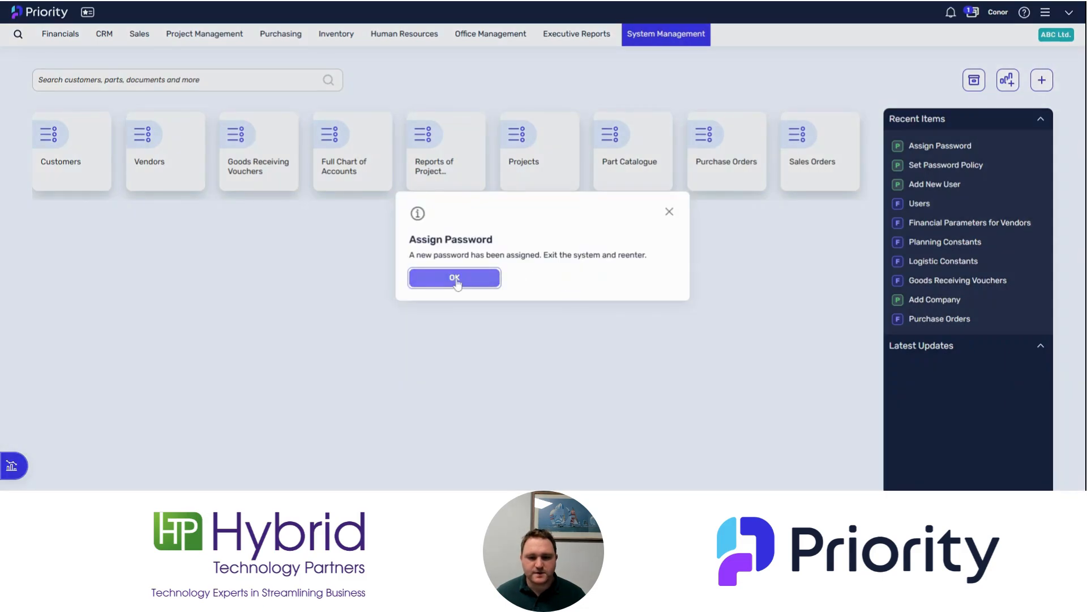
{"action": "left_click", "coordinate": [455, 280]}
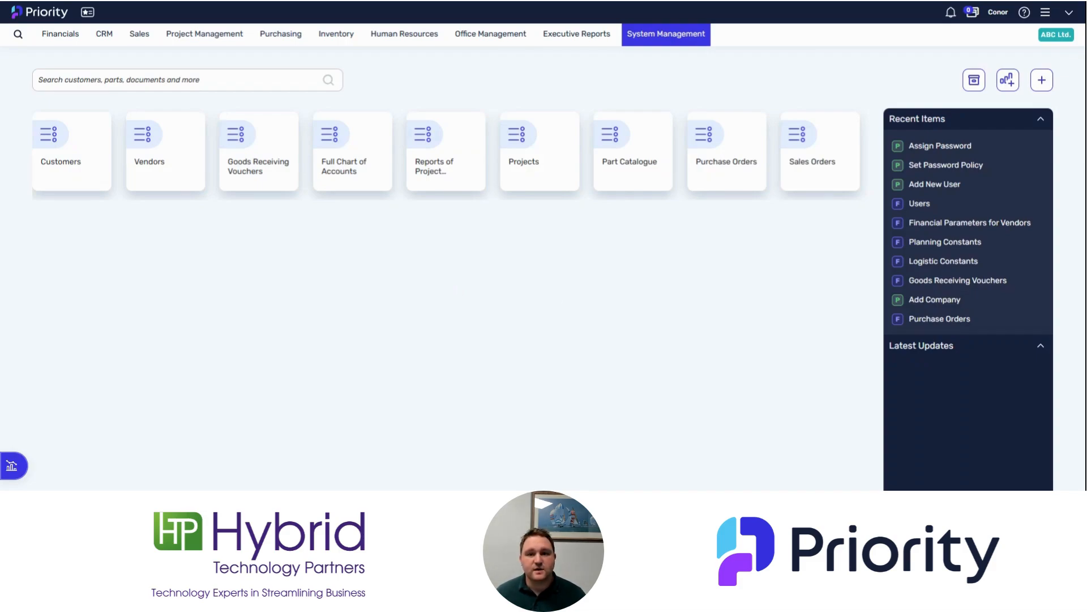
Run the Privilege Explorer with the new user chosen as Group Leader/User
{"action": "left_click", "coordinate": [664, 37]}
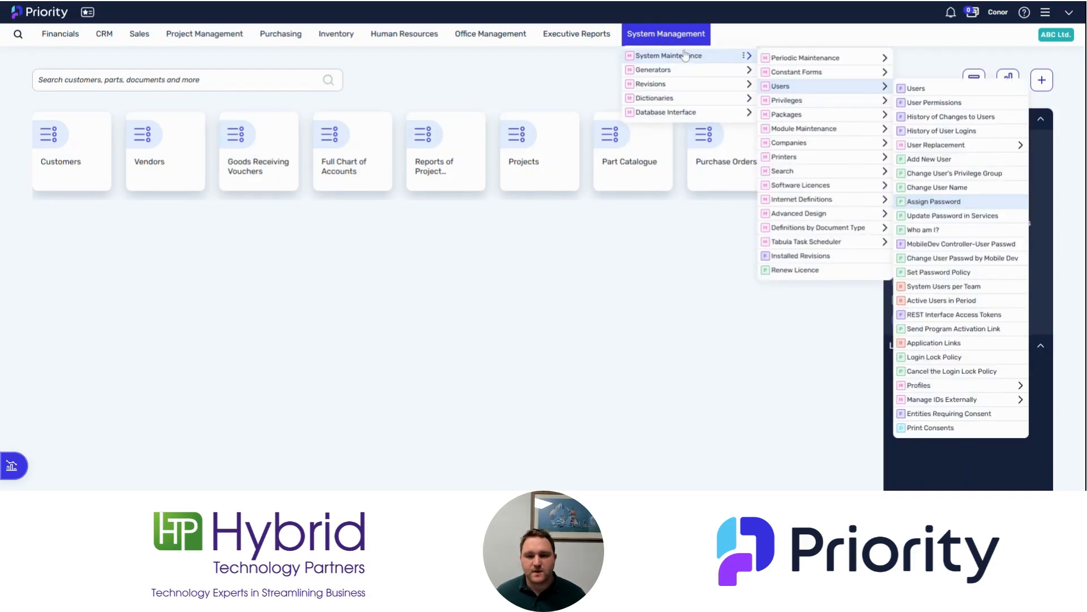
{"action": "mouse_move", "coordinate": [804, 106]}
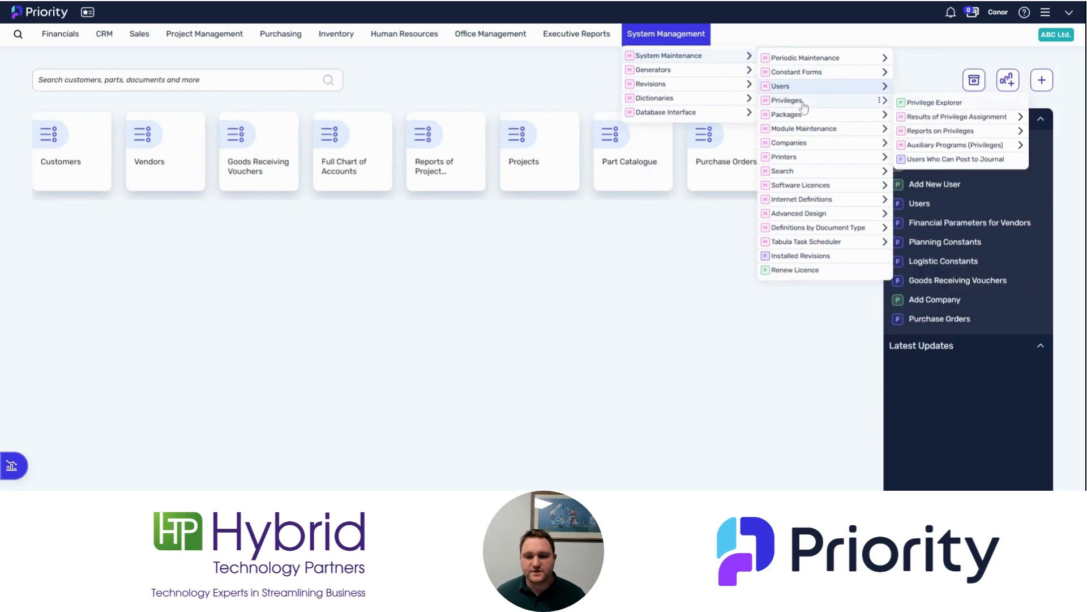
{"action": "left_click", "coordinate": [924, 107]}
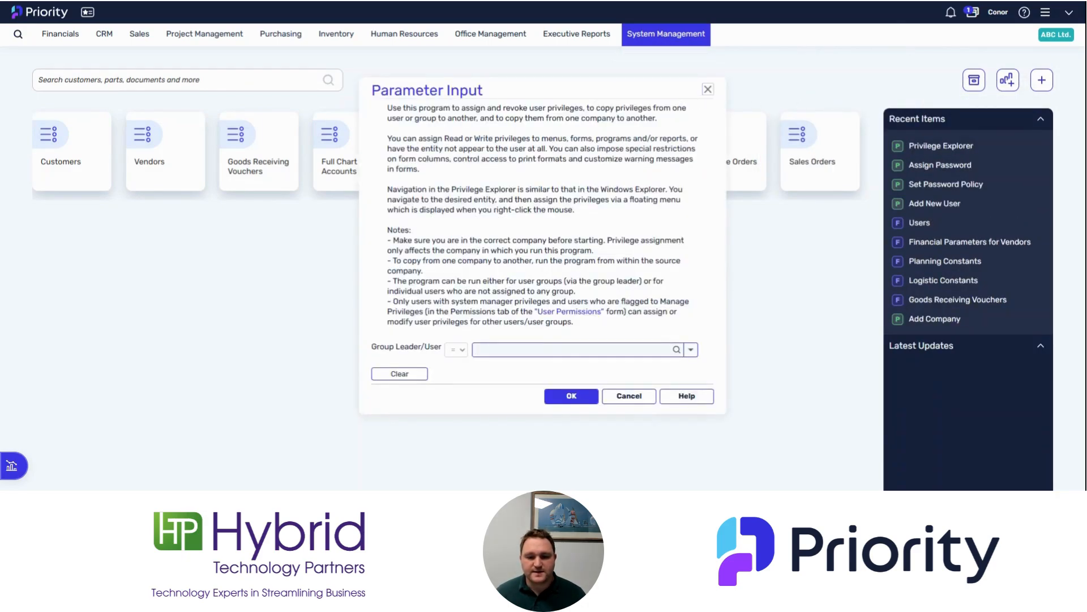
{"action": "type", "text": "Terry"}
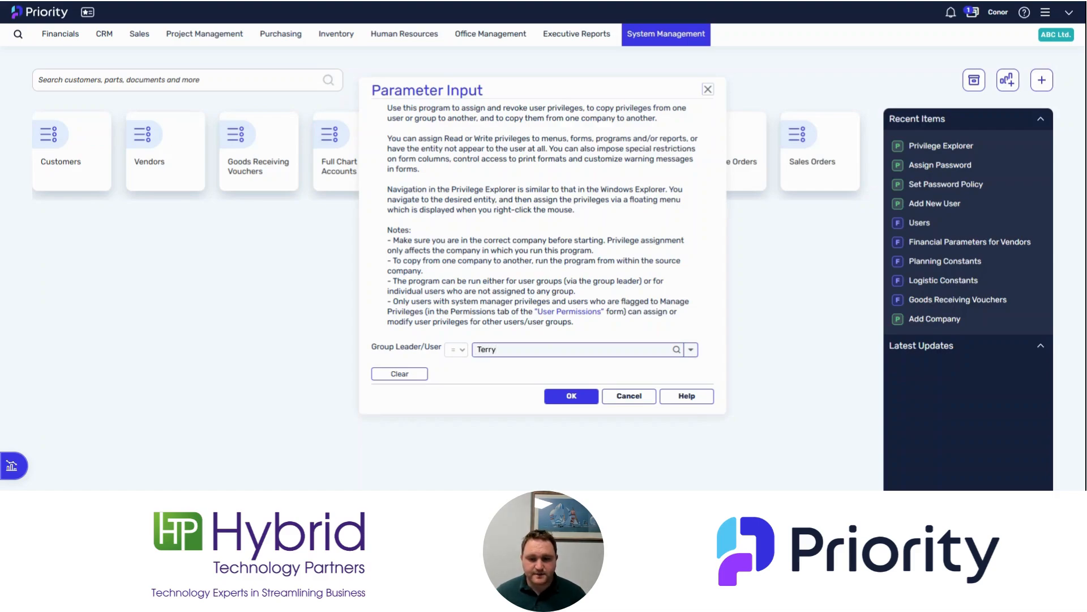
{"action": "left_click", "coordinate": [691, 349]}
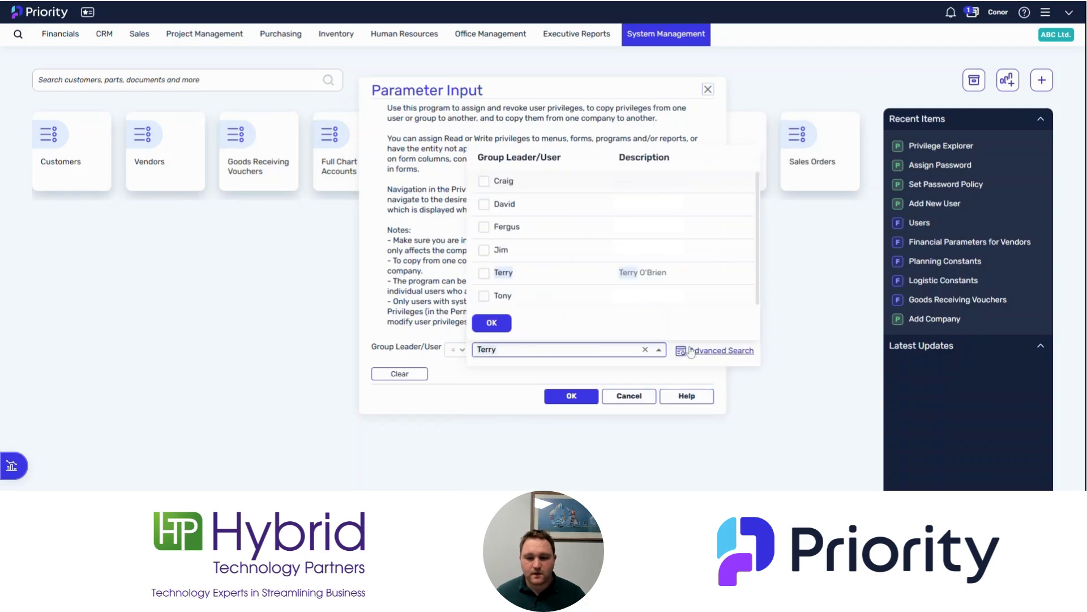
{"action": "left_click", "coordinate": [484, 273]}
{"action": "left_click", "coordinate": [492, 322]}
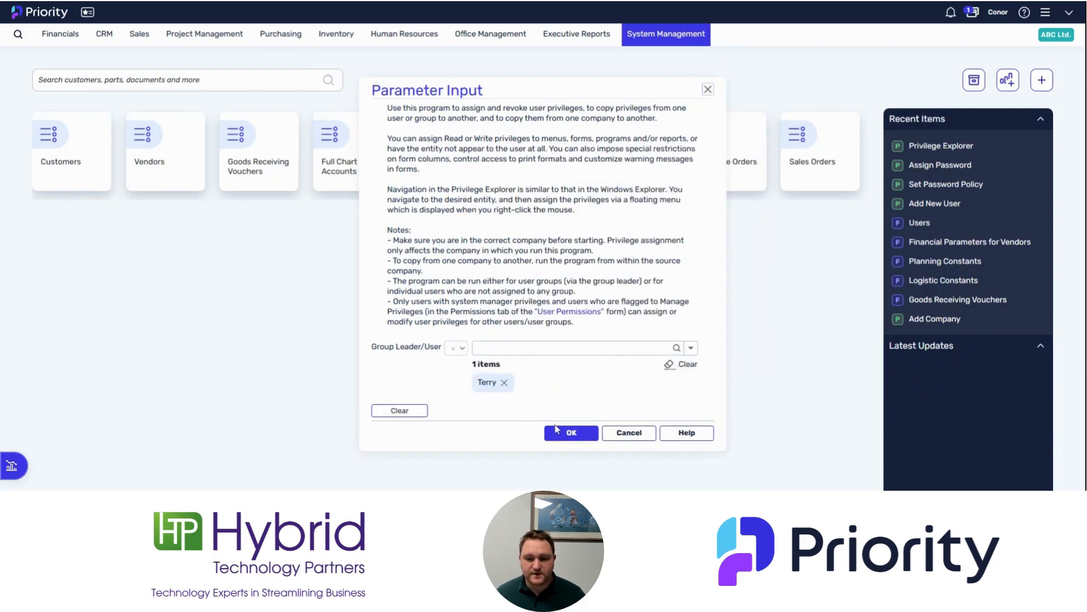
{"action": "left_click", "coordinate": [575, 437]}
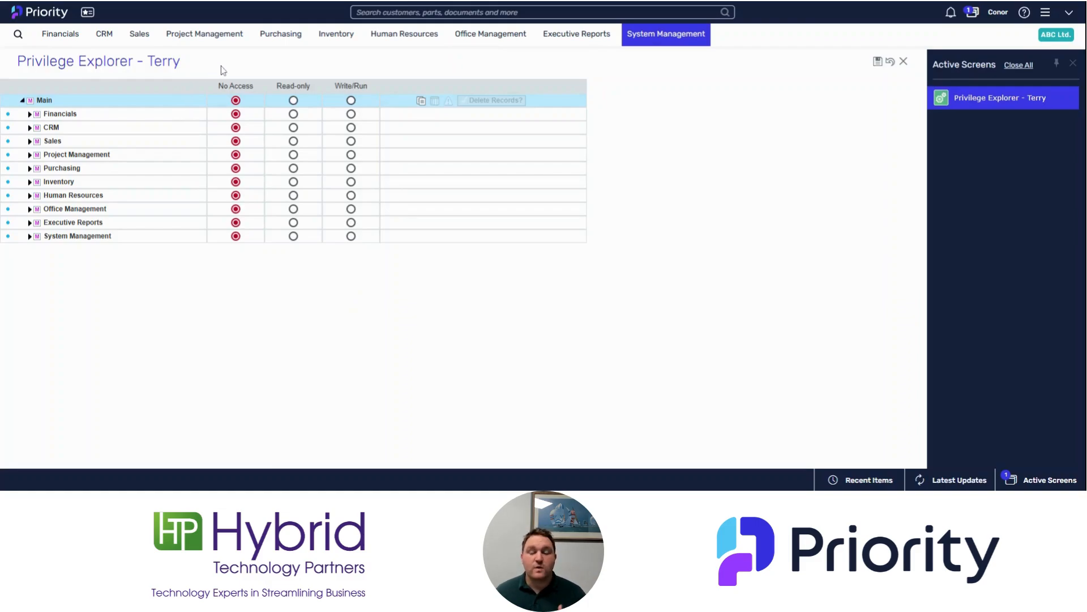
Expand Financials > Accounts Receivable > Customer Invoices > Sales Invoices down to the form's entries
{"action": "left_click", "coordinate": [30, 115]}
{"action": "left_click", "coordinate": [36, 127]}
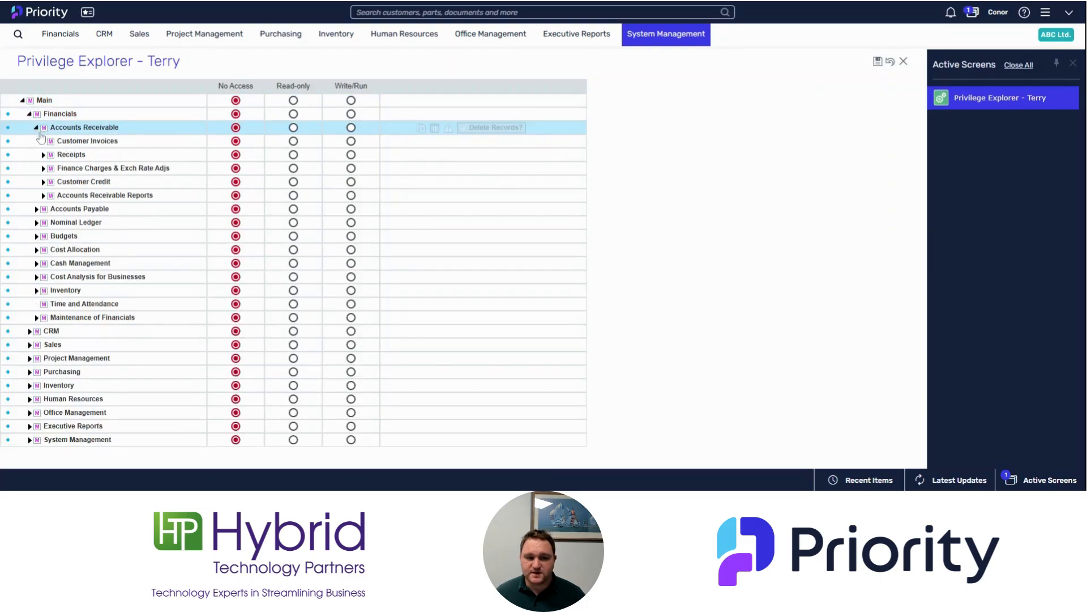
{"action": "left_click", "coordinate": [43, 141]}
{"action": "left_click", "coordinate": [50, 155]}
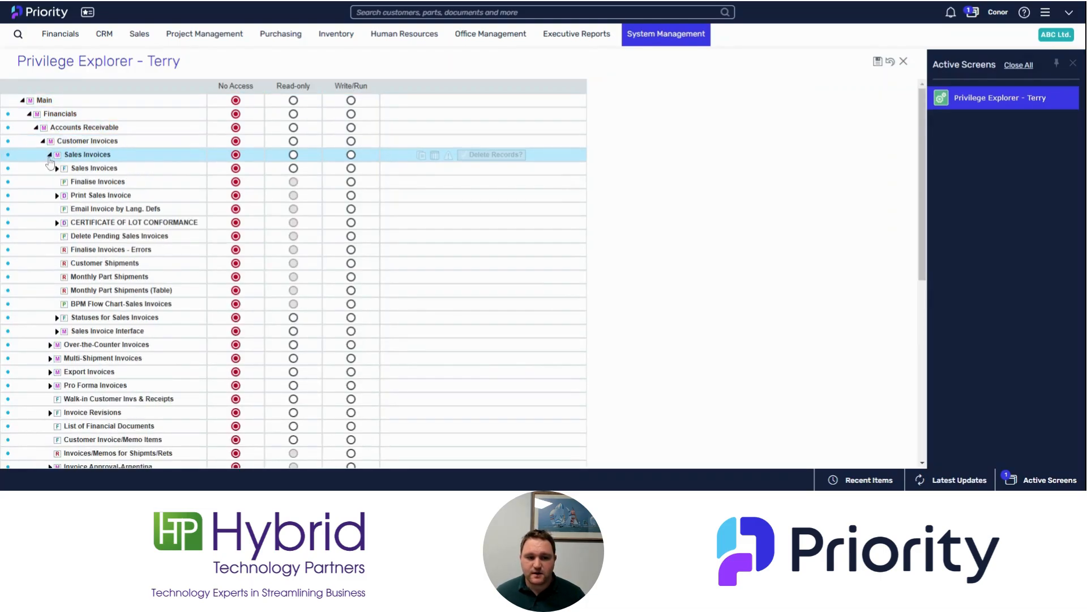
{"action": "left_click", "coordinate": [57, 168]}
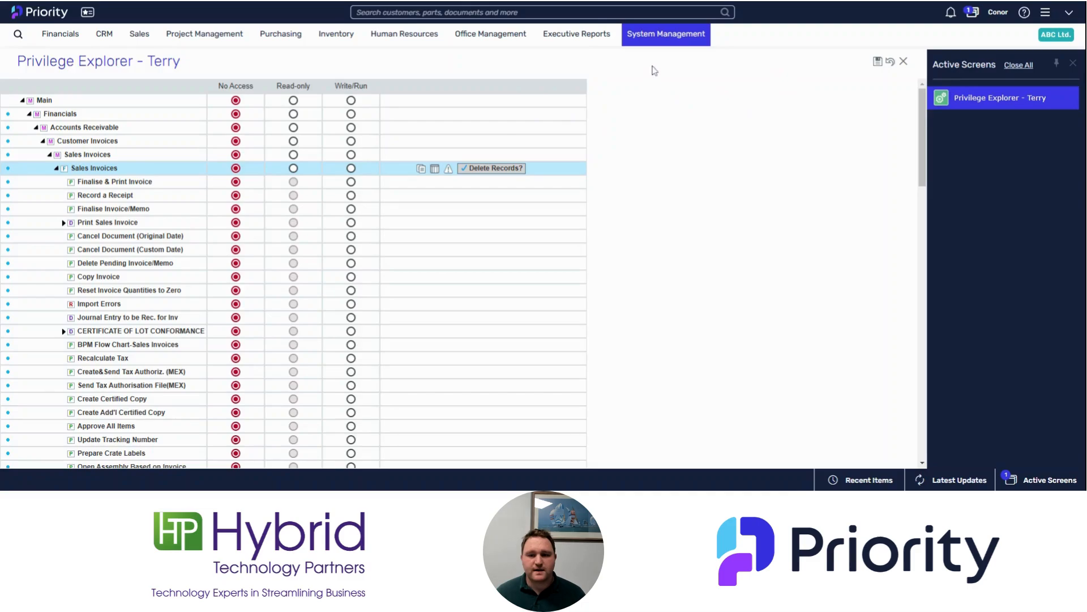
Close active screens, open the Users form, and search it for the new user's record
{"action": "left_click", "coordinate": [1074, 66]}
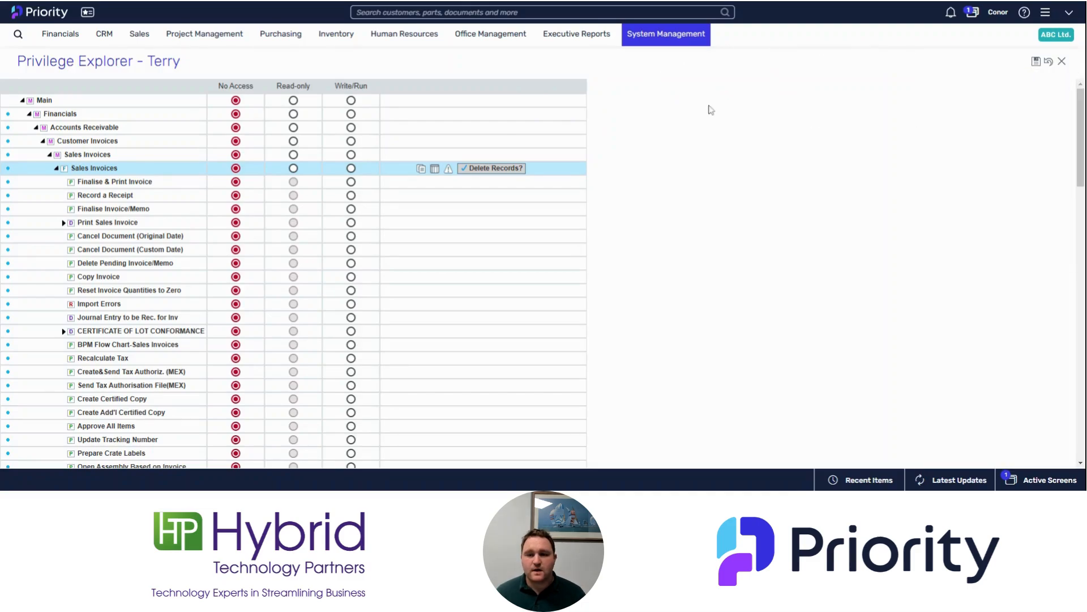
{"action": "left_click", "coordinate": [668, 40]}
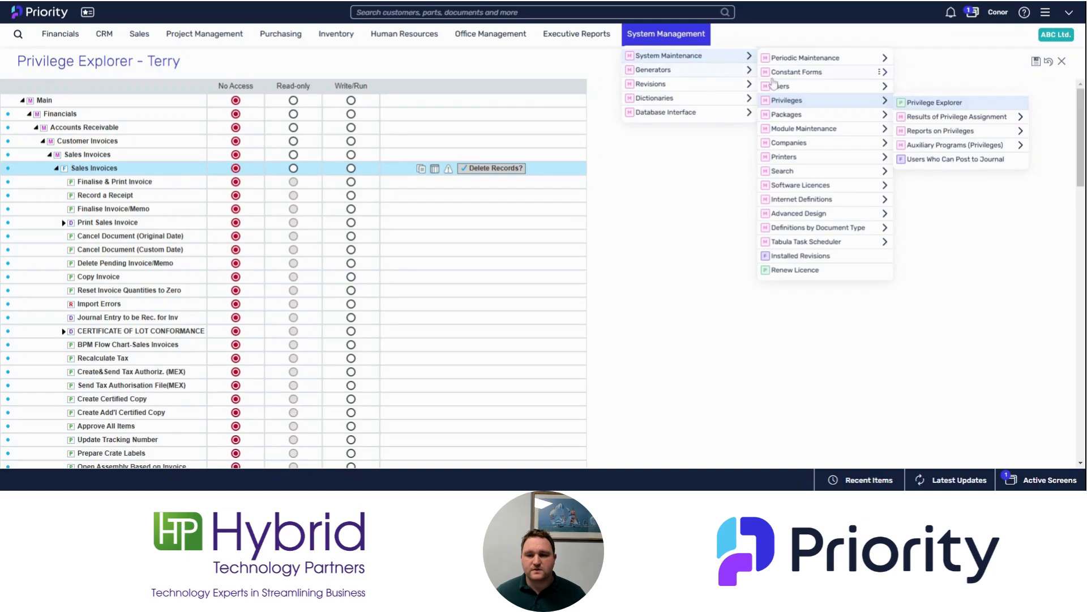
{"action": "mouse_move", "coordinate": [869, 91]}
{"action": "left_click", "coordinate": [917, 89]}
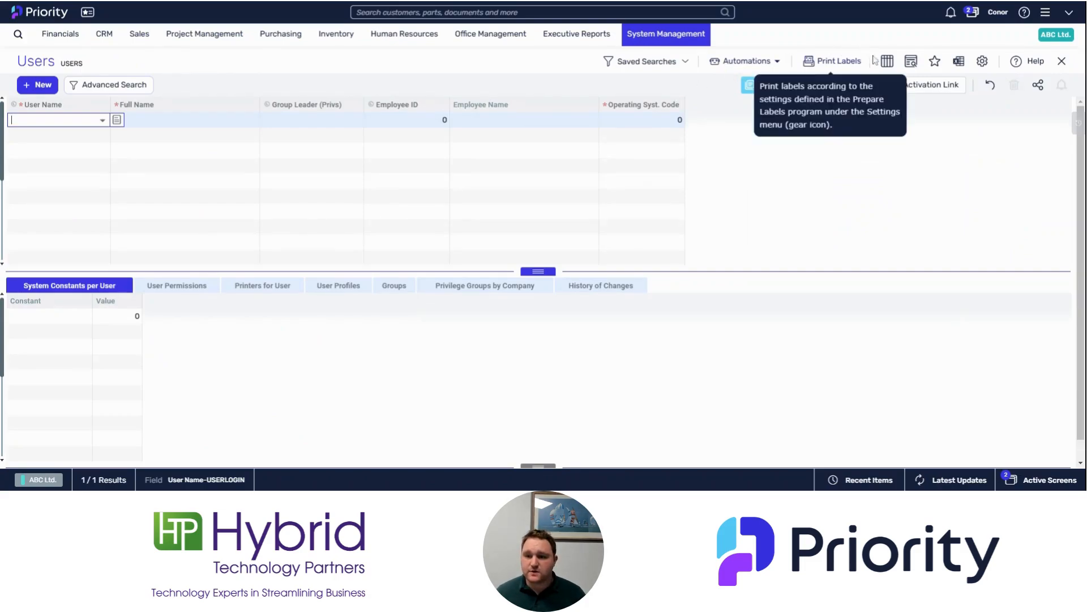
{"action": "left_click", "coordinate": [911, 61]}
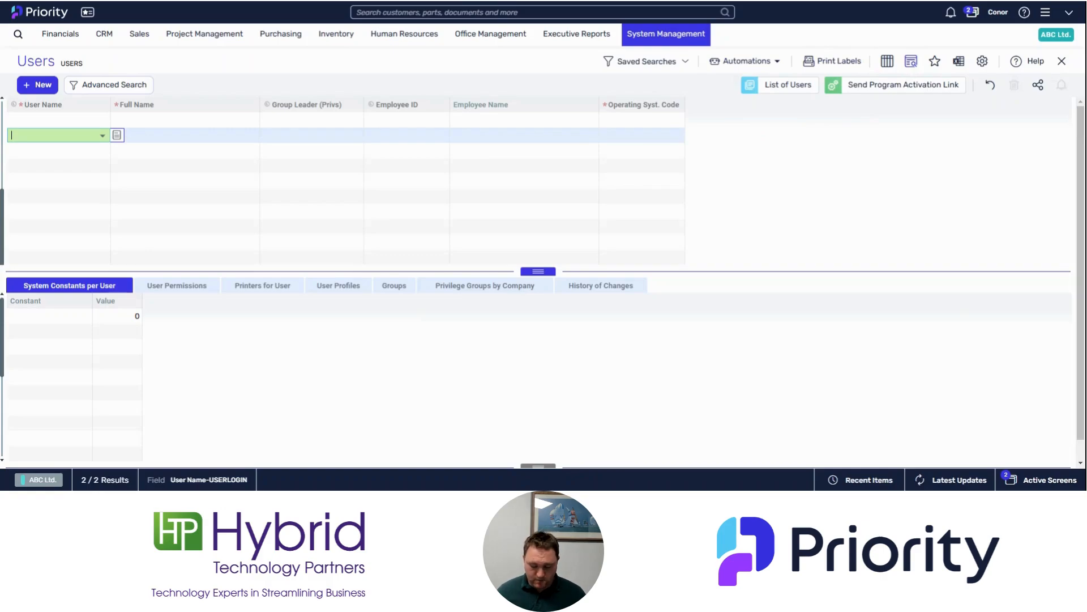
{"action": "type", "text": "Terry"}
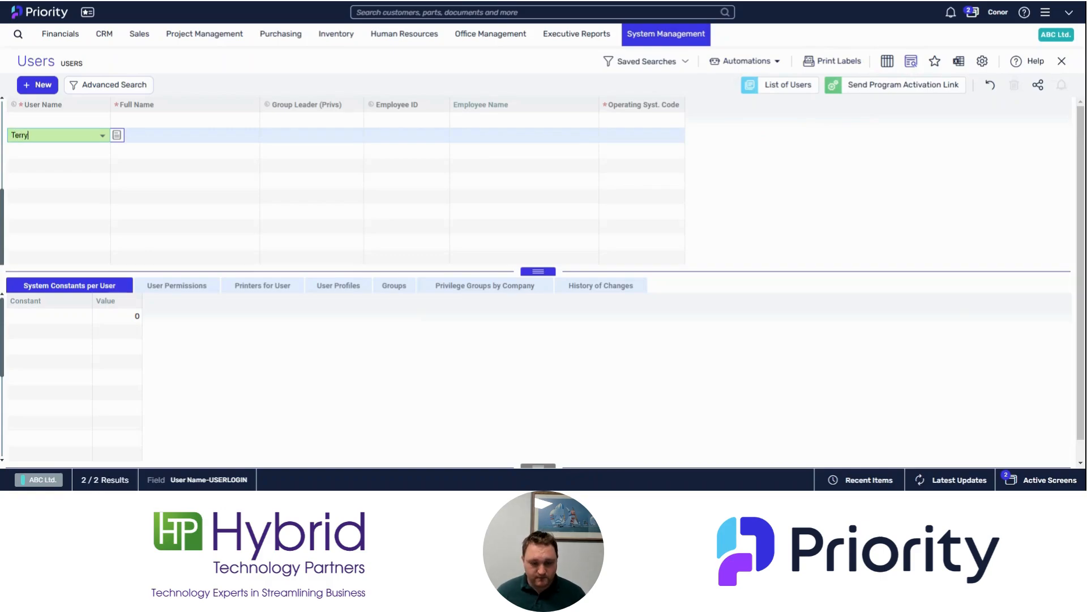
{"action": "key", "text": "Return"}
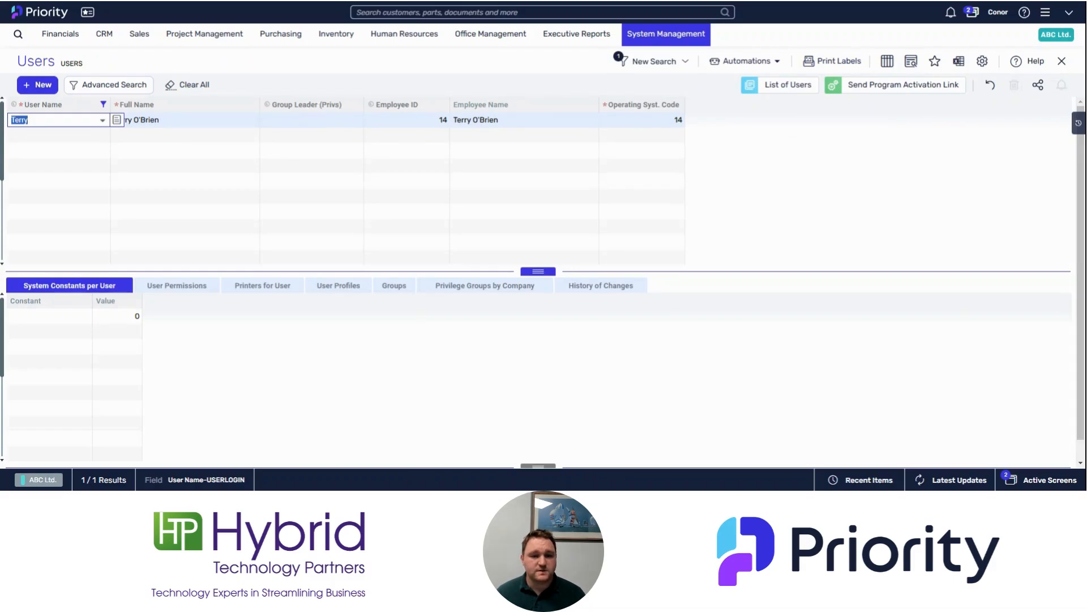
{"action": "left_click", "coordinate": [310, 120]}
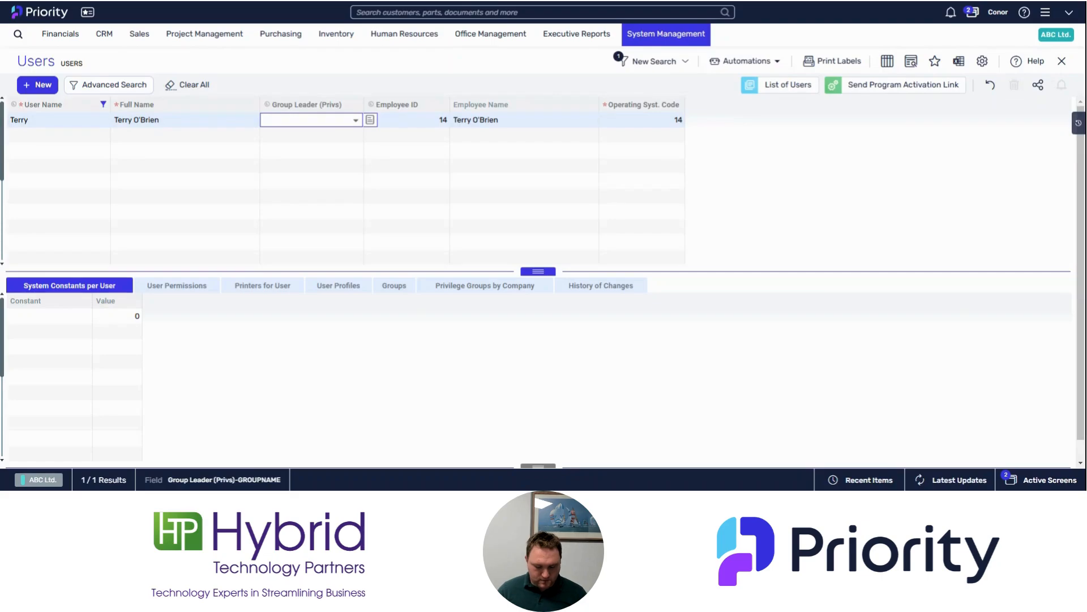
Set the group leader to tabula and accept the warning about replacing privileges
{"action": "type", "text": "abula"}
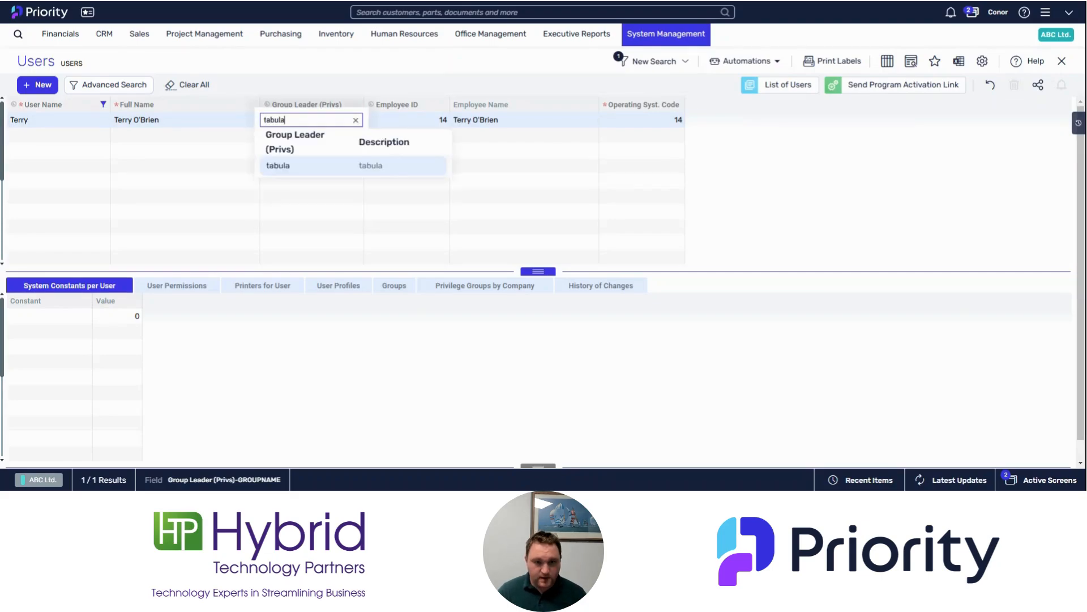
{"action": "left_click", "coordinate": [322, 171]}
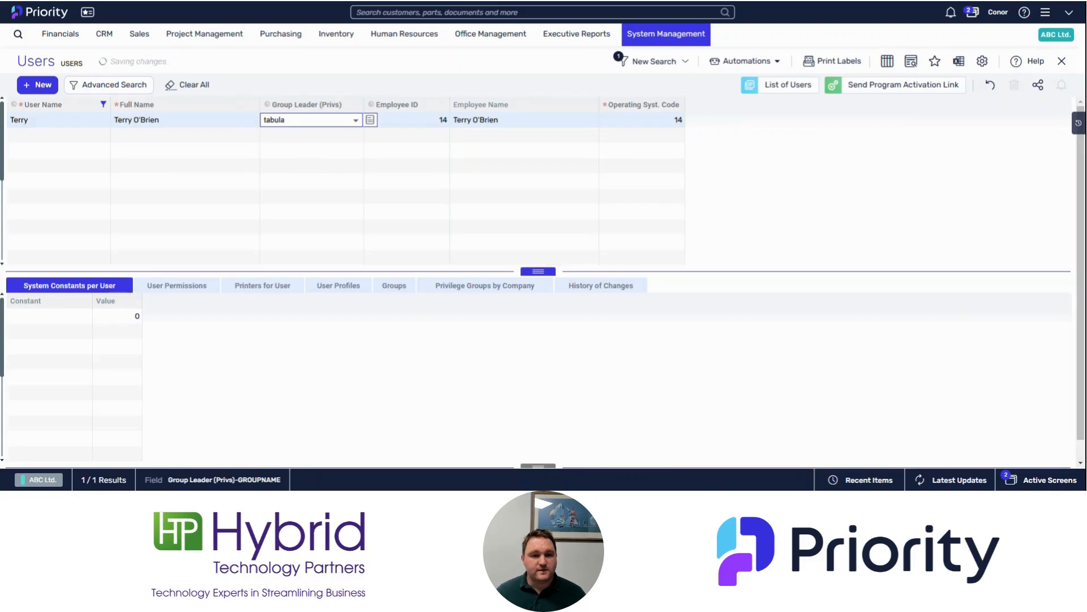
{"action": "key", "text": "Tab"}
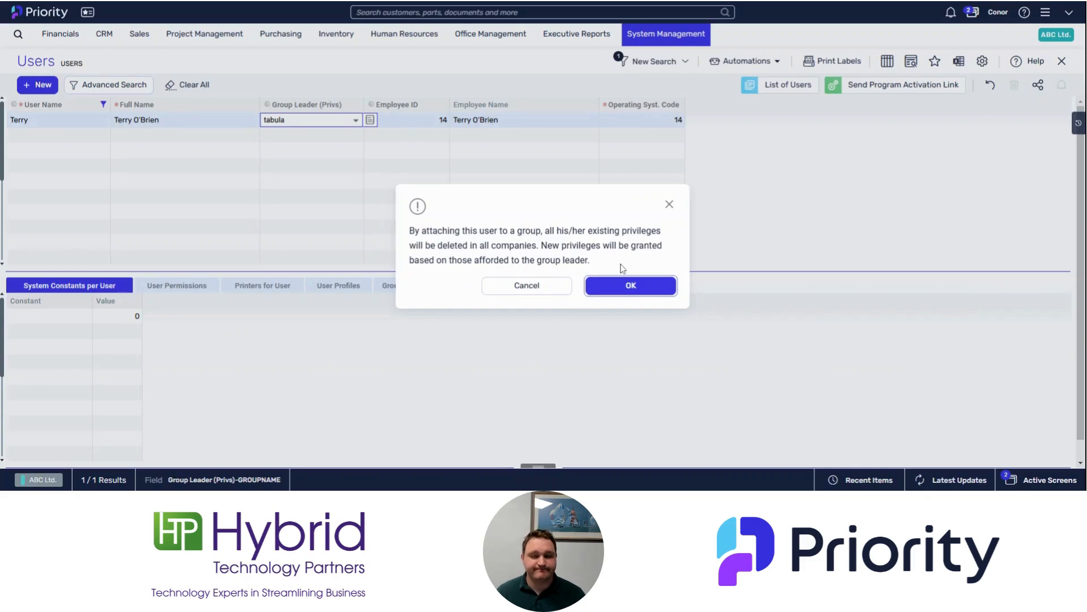
{"action": "left_click", "coordinate": [625, 286]}
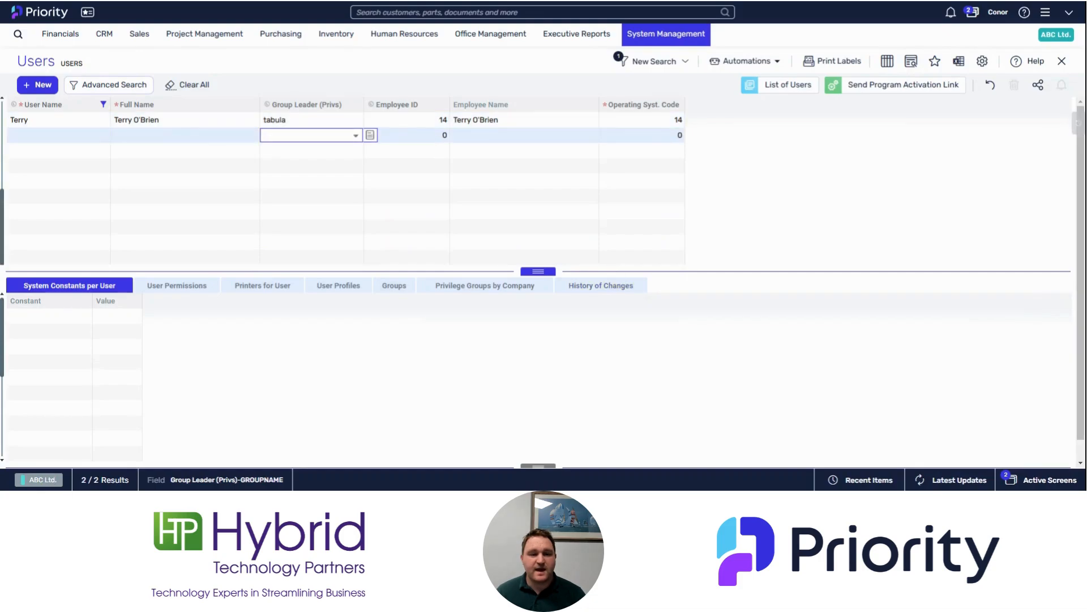